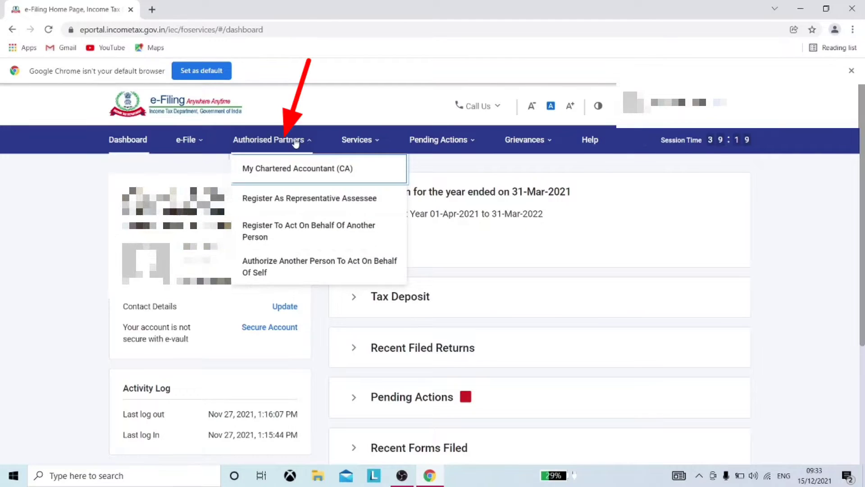
Add a new chartered accountant to My Chartered Accountant(s) by entering the CA's membership number, and confirm the request
{"action": "left_click", "coordinate": [299, 174]}
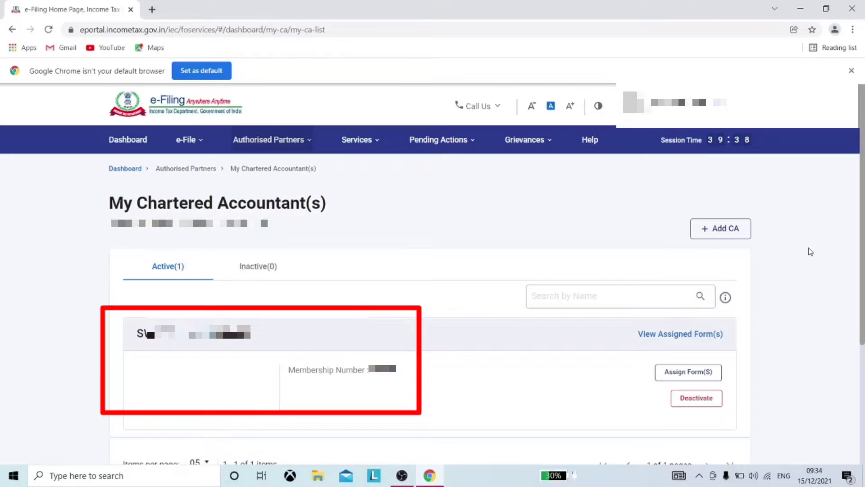
{"action": "left_click", "coordinate": [721, 231]}
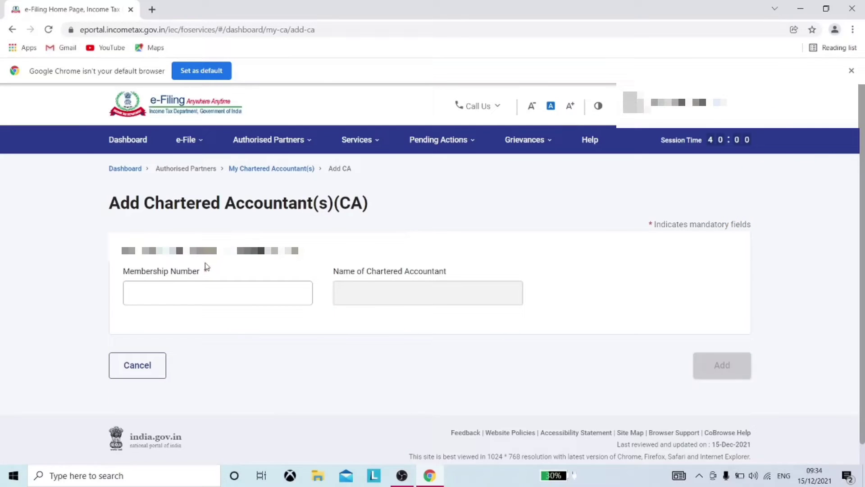
{"action": "left_click", "coordinate": [201, 286]}
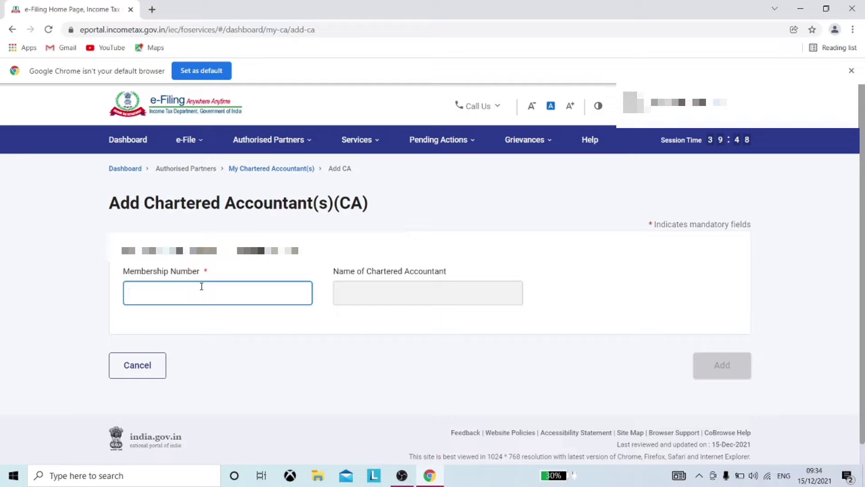
{"action": "type", "text": "30"}
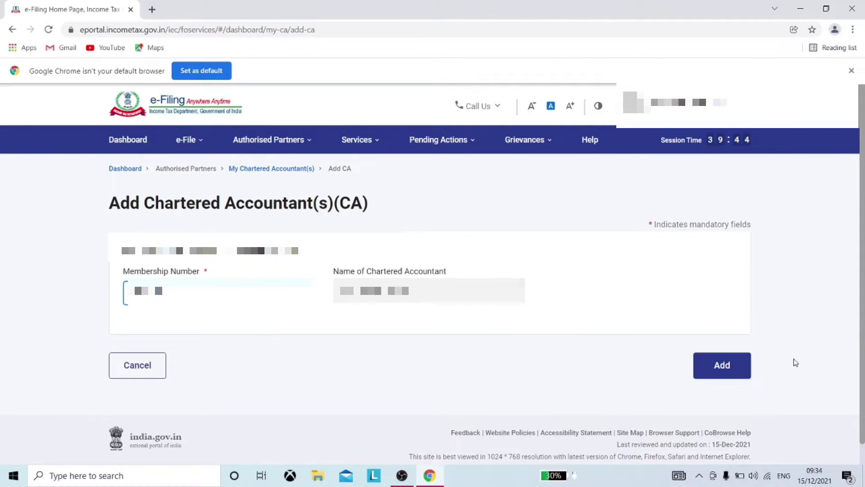
{"action": "left_click", "coordinate": [718, 369]}
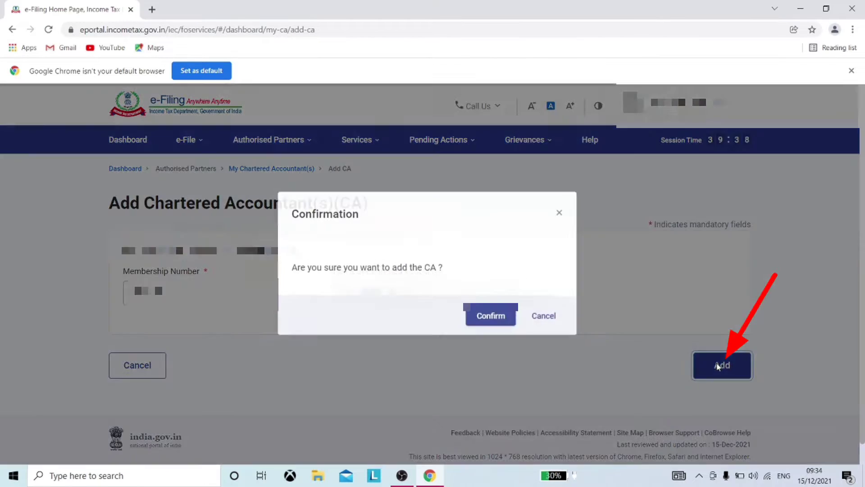
{"action": "left_click", "coordinate": [479, 324]}
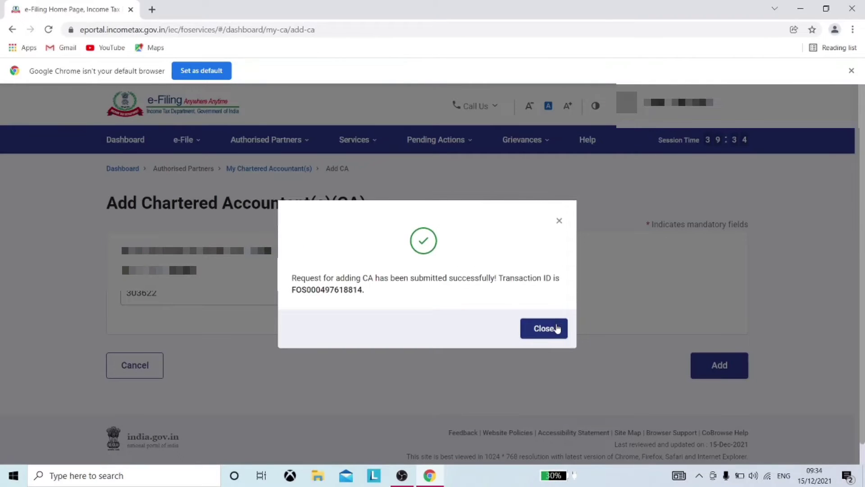
{"action": "left_click", "coordinate": [545, 328]}
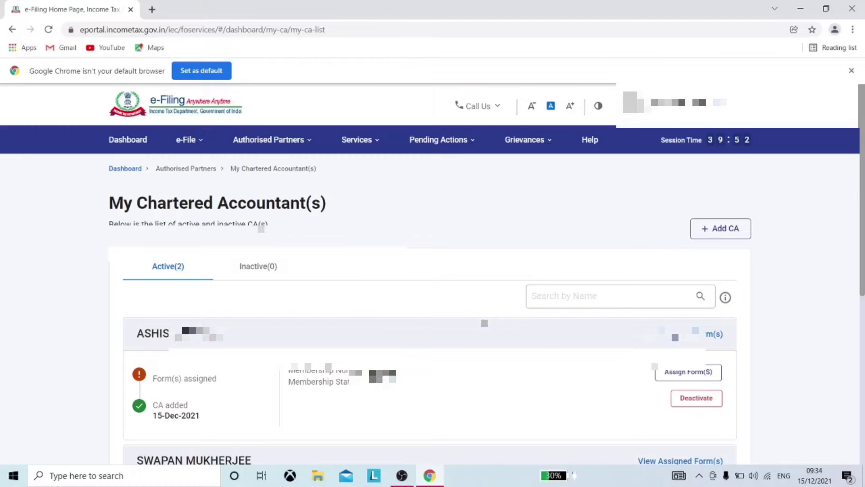
Add Form 10B for assessment year 2021-22 with filing type Original to the forms assigned to the newly added CA
{"action": "left_click", "coordinate": [681, 374]}
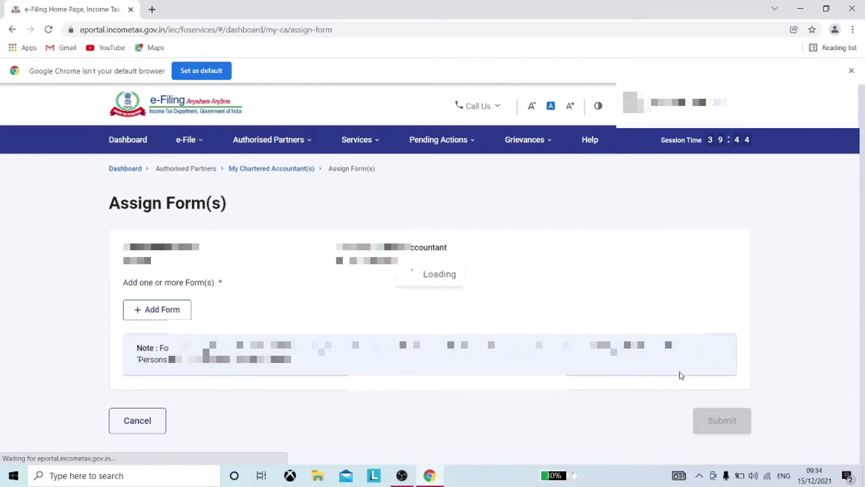
{"action": "left_click", "coordinate": [137, 315]}
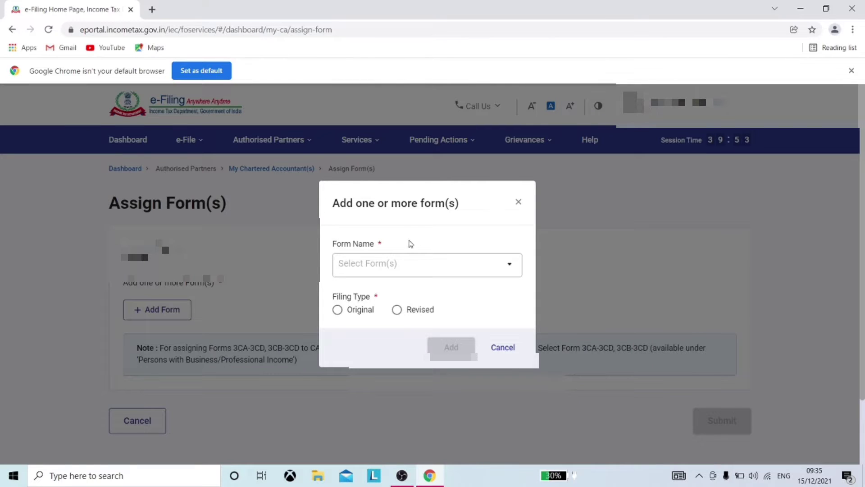
{"action": "left_click", "coordinate": [413, 263]}
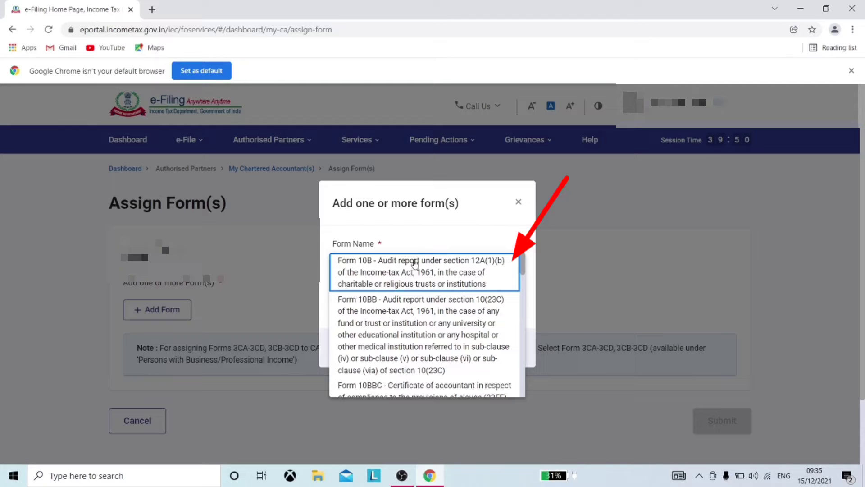
{"action": "left_click", "coordinate": [391, 277]}
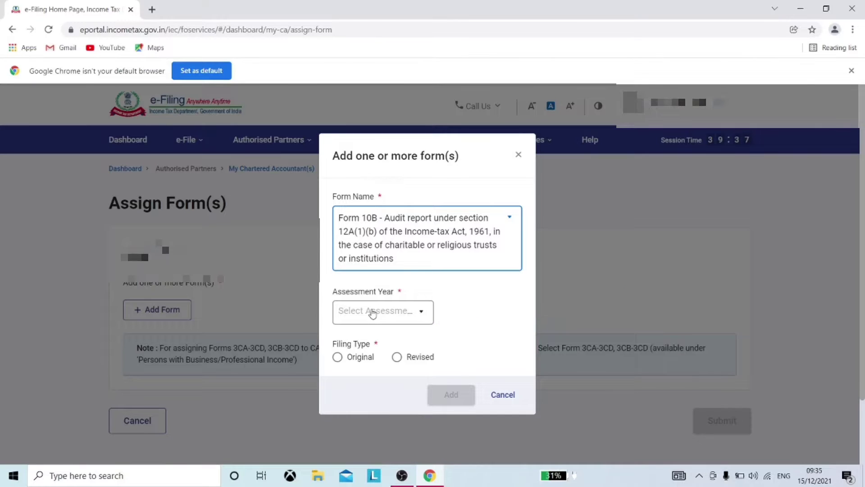
{"action": "left_click", "coordinate": [373, 312]}
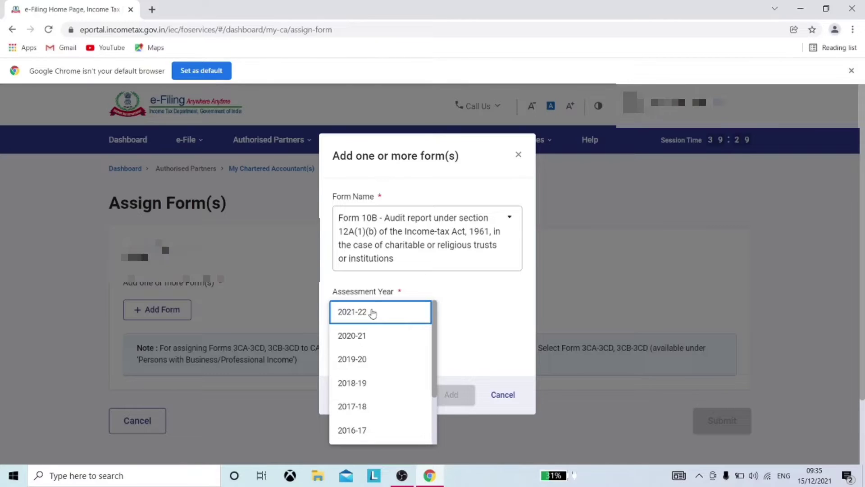
{"action": "left_click", "coordinate": [372, 312]}
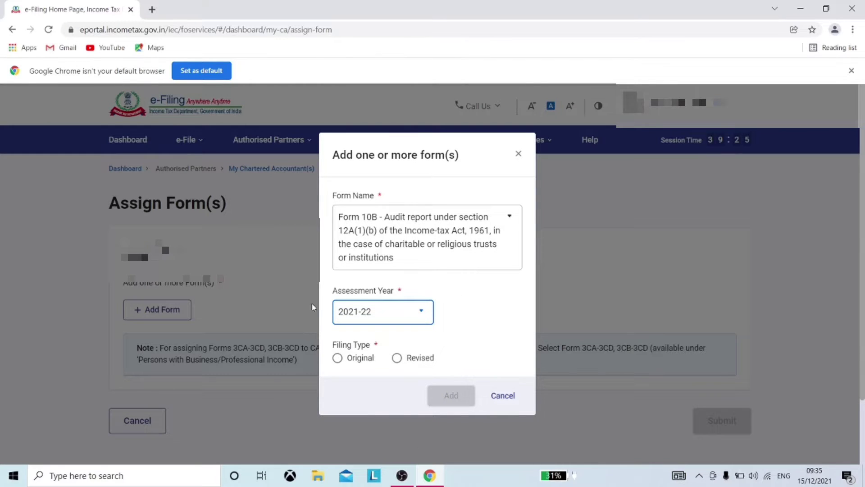
{"action": "left_click", "coordinate": [338, 358]}
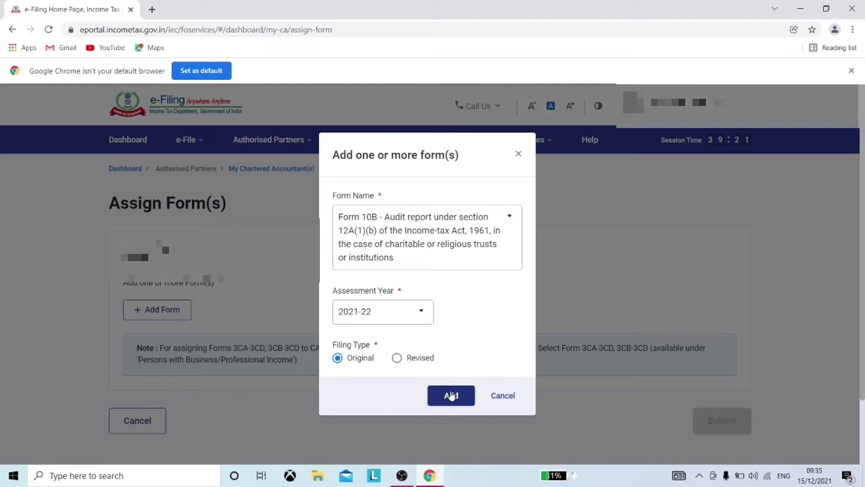
{"action": "left_click", "coordinate": [450, 396]}
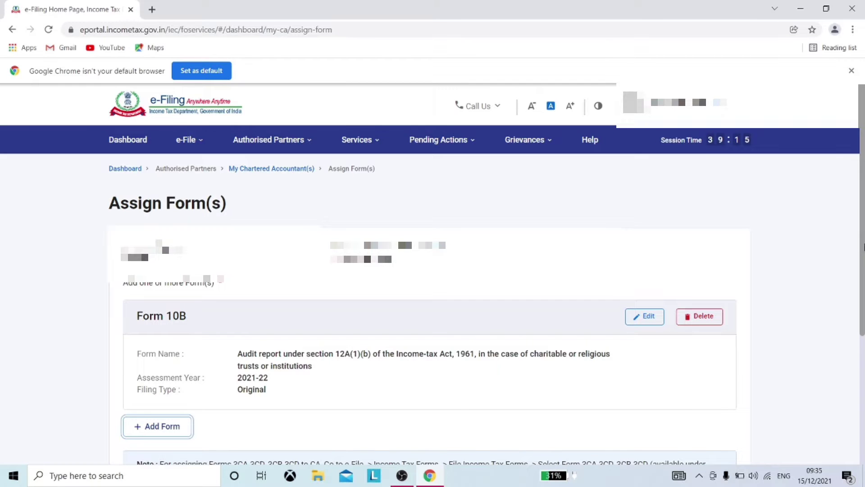
Submit the Form 10B assignment to the chartered accountant and dismiss the acknowledgement
{"action": "scroll", "coordinate": [864, 246], "scroll_direction": "down", "scroll_amount": 2}
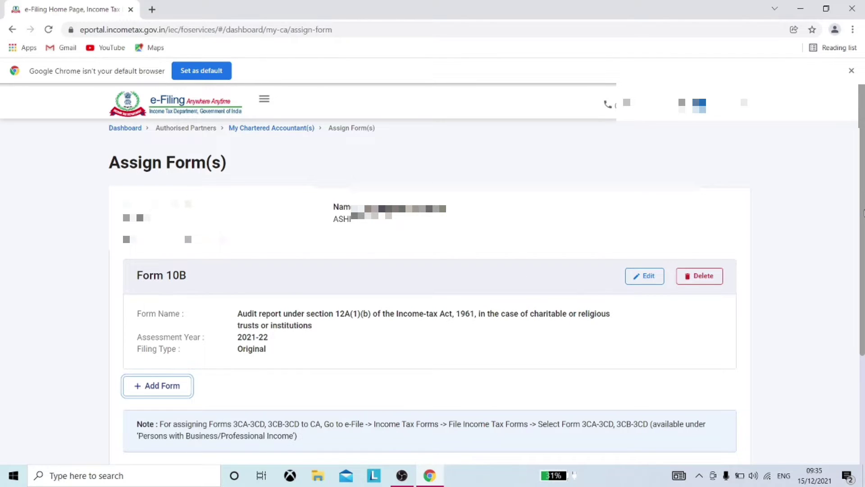
{"action": "left_click_drag", "start_coordinate": [863, 212], "coordinate": [863, 250]}
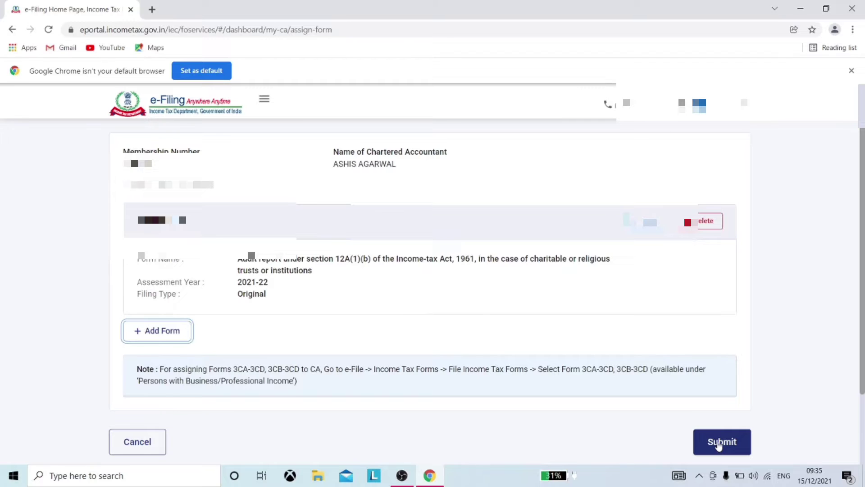
{"action": "left_click", "coordinate": [720, 443]}
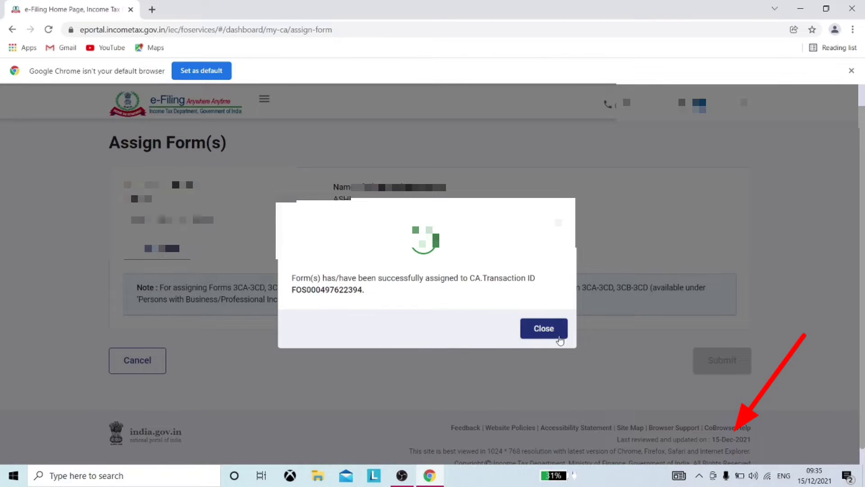
{"action": "left_click", "coordinate": [543, 329]}
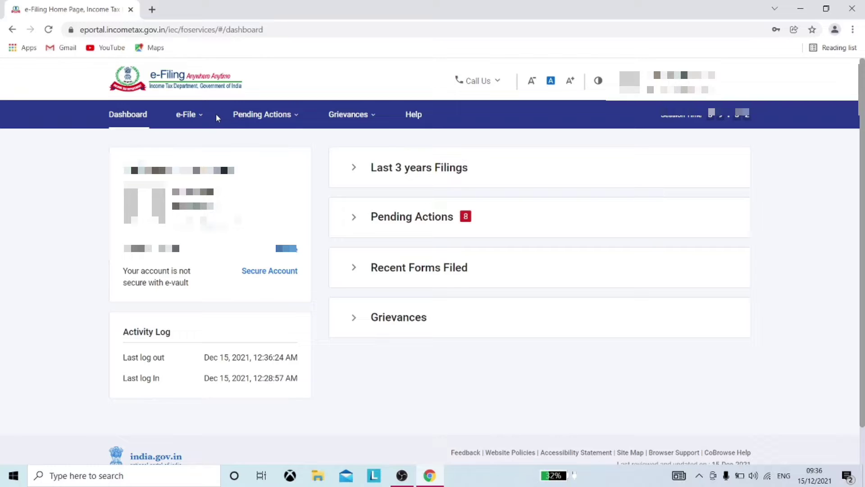
Accept the Form 10B request for assessment year 2021-22 in the chartered accountant's pending worklist
{"action": "mouse_move", "coordinate": [256, 119]}
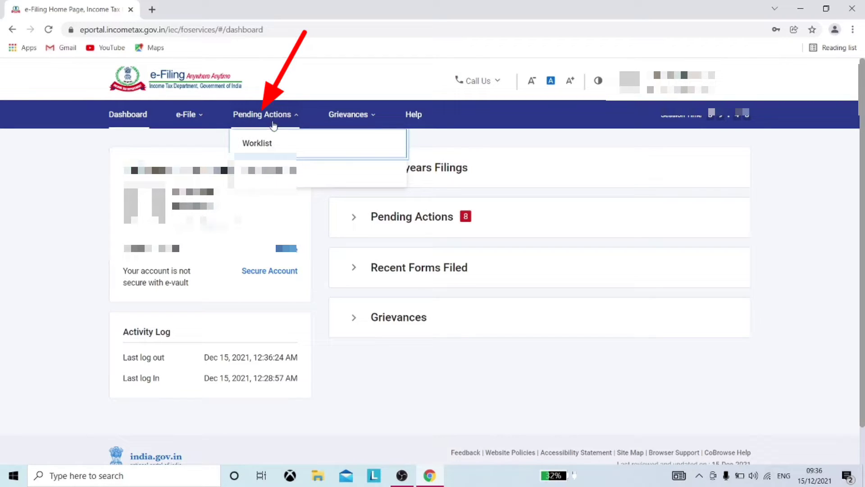
{"action": "left_click", "coordinate": [275, 147]}
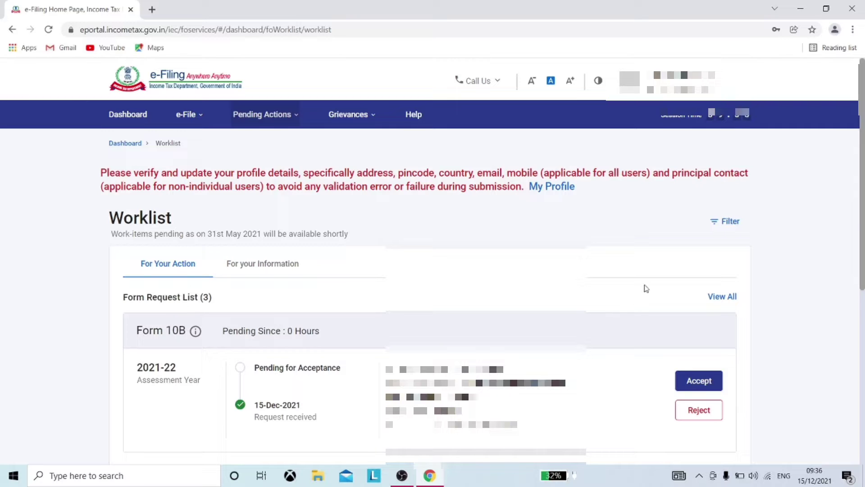
{"action": "left_click_drag", "start_coordinate": [864, 215], "coordinate": [864, 246]}
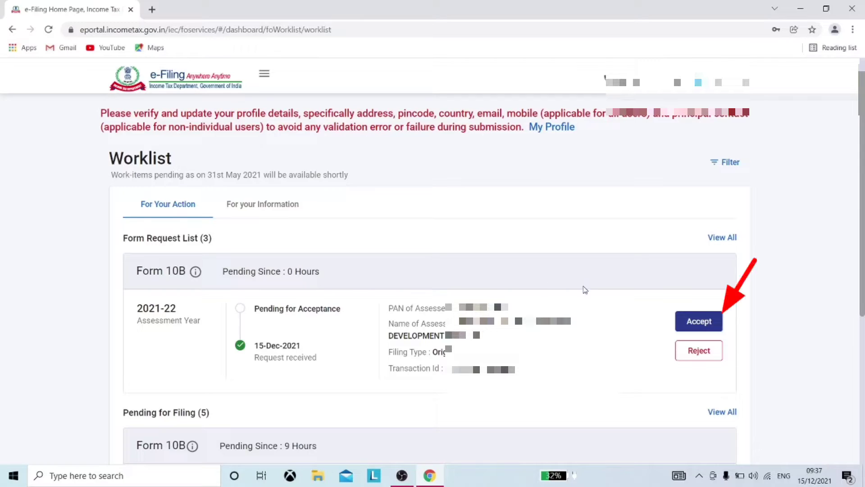
{"action": "left_click", "coordinate": [704, 322]}
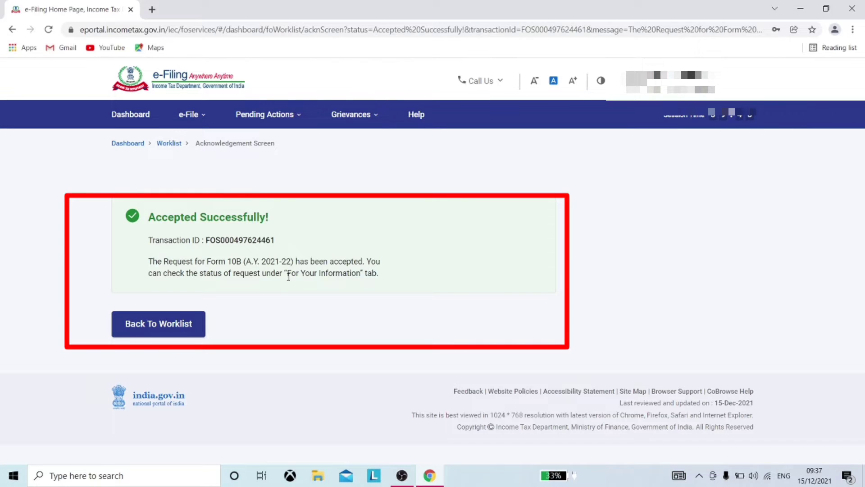
Return to the worklist and start filing the accepted Form 10B for 2021-22, continuing past the instructions to its section list
{"action": "left_click", "coordinate": [180, 321]}
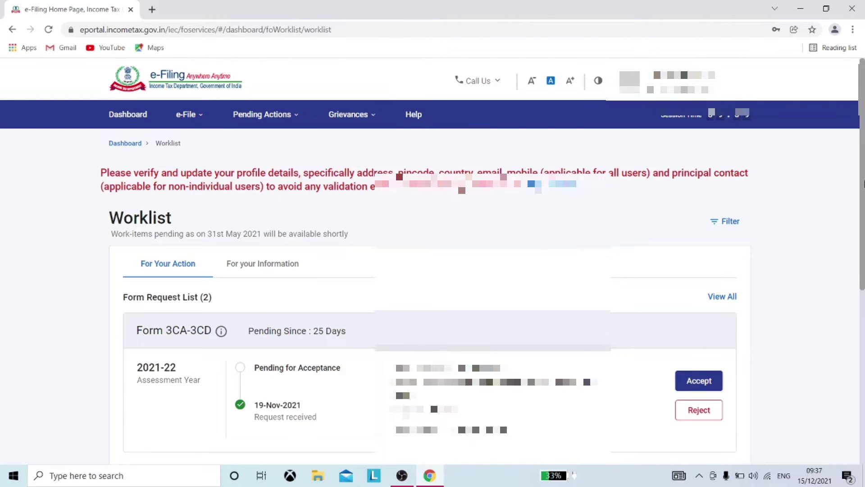
{"action": "left_click_drag", "start_coordinate": [863, 124], "coordinate": [863, 256]}
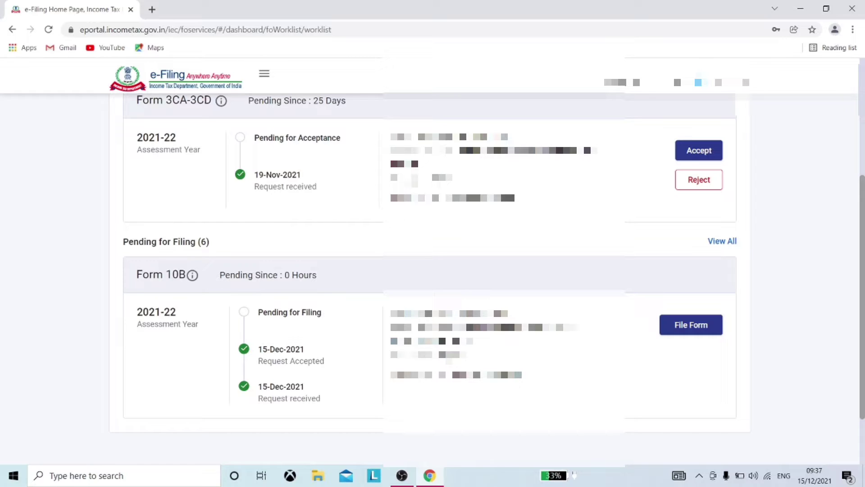
{"action": "left_click", "coordinate": [684, 330]}
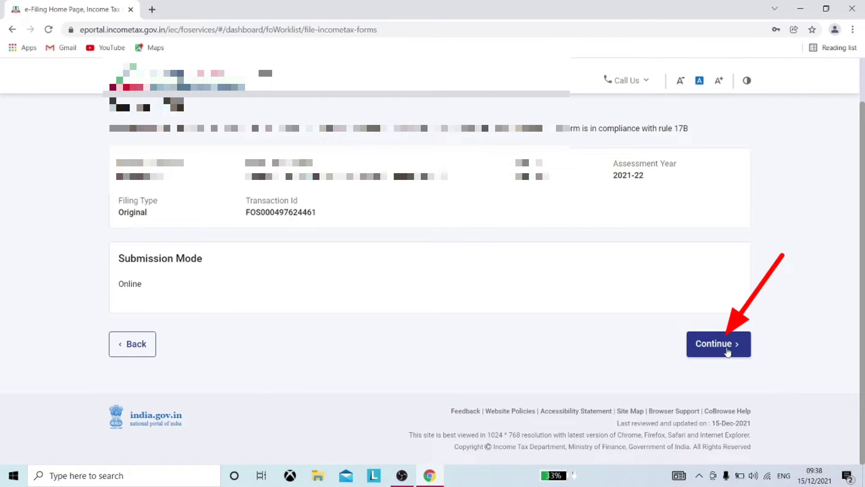
{"action": "left_click", "coordinate": [727, 350]}
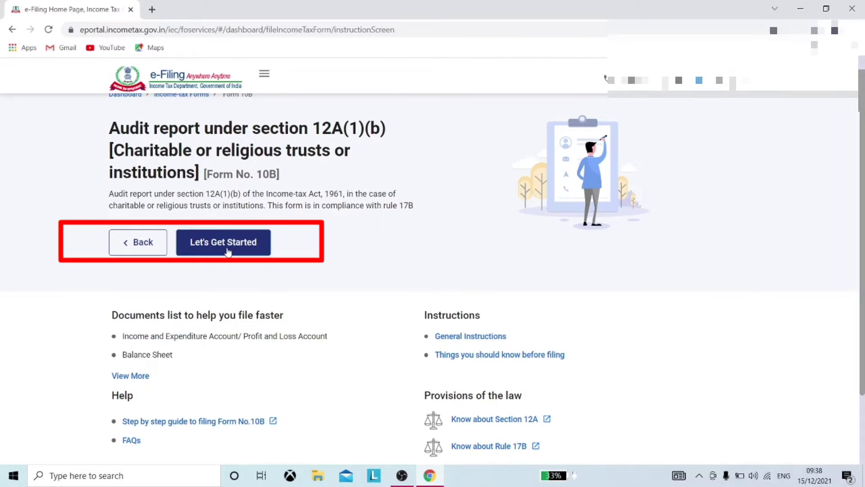
{"action": "left_click", "coordinate": [228, 251]}
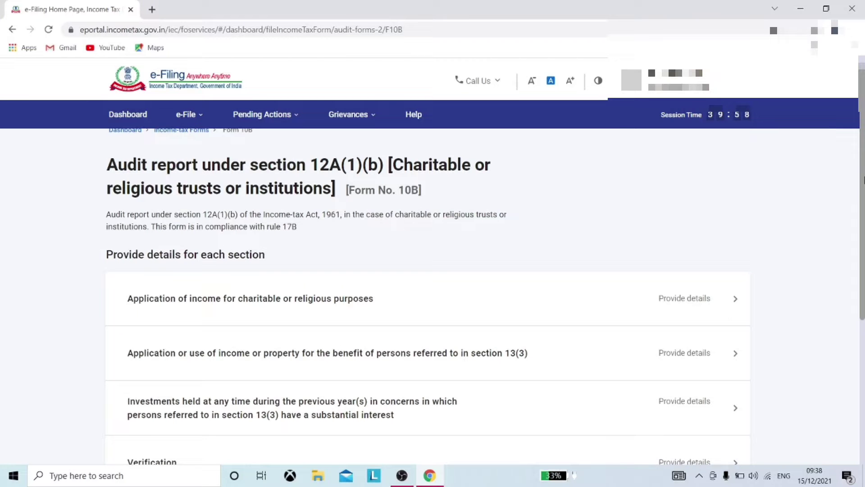
In the charitable or religious income application section, enter 3483073 as the previous year's income applied and answer Yes to the section 11(1) option
{"action": "left_click_drag", "start_coordinate": [862, 179], "coordinate": [863, 239]}
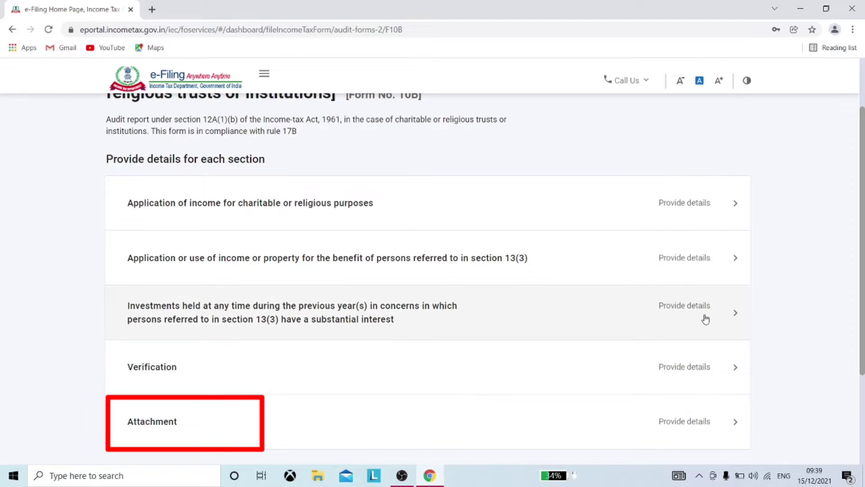
{"action": "left_click_drag", "start_coordinate": [863, 256], "coordinate": [863, 265]}
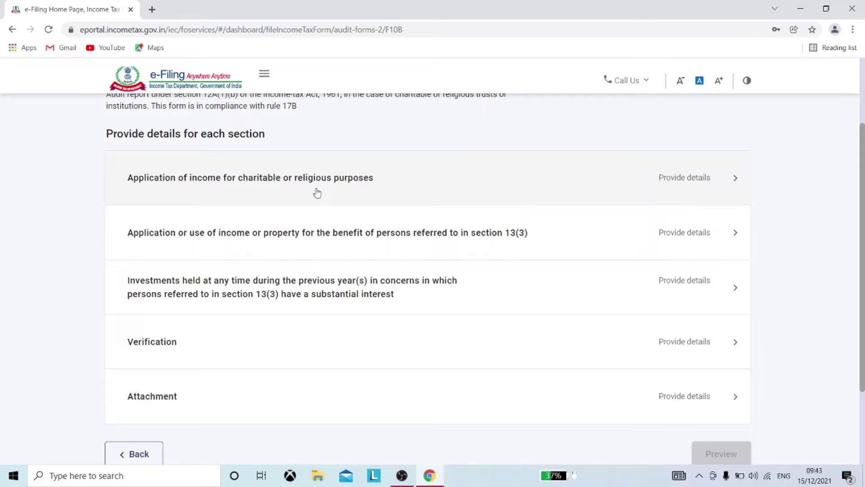
{"action": "left_click", "coordinate": [317, 193]}
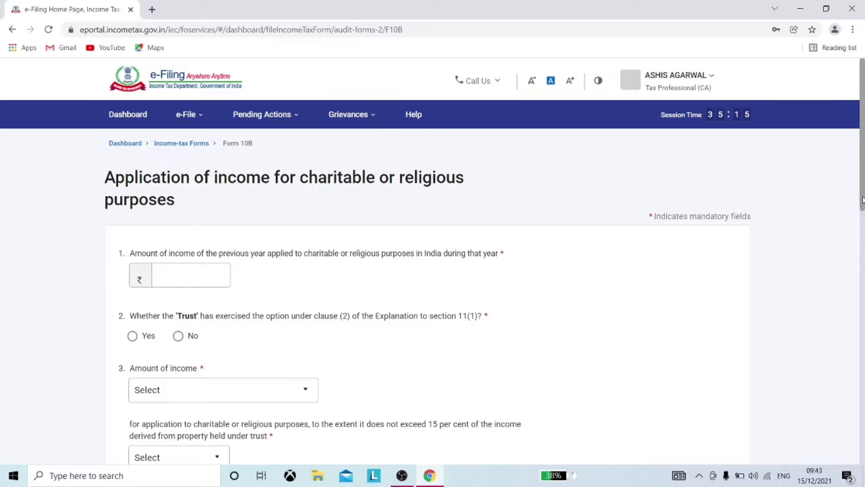
{"action": "left_click_drag", "start_coordinate": [862, 200], "coordinate": [863, 247]}
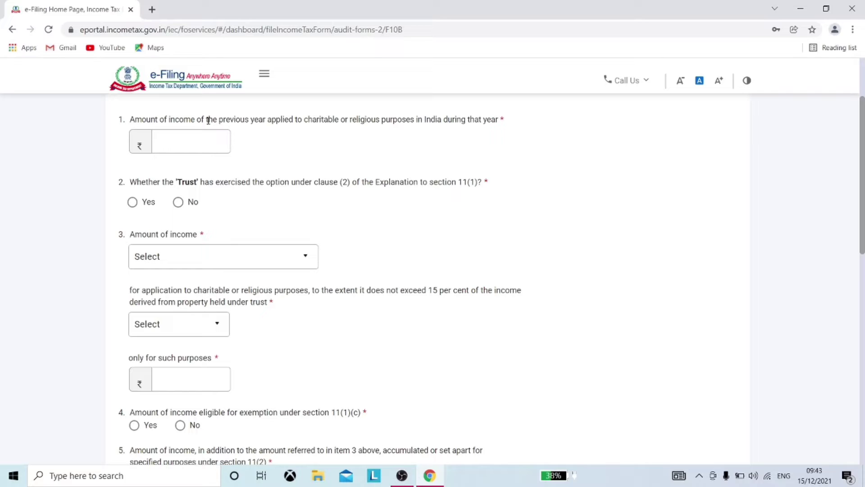
{"action": "left_click", "coordinate": [186, 138]}
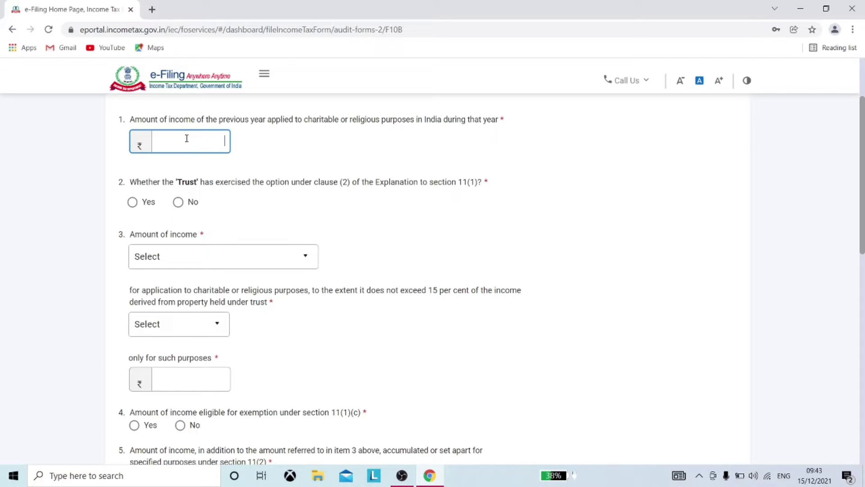
{"action": "type", "text": "3483073"}
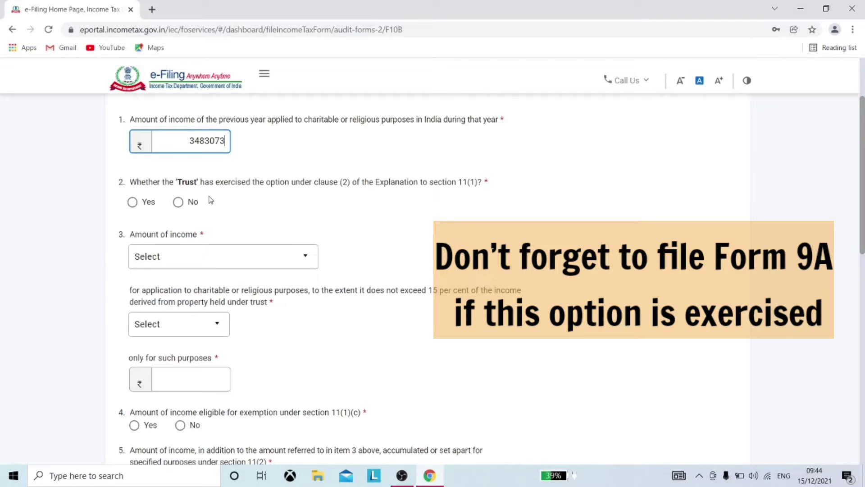
{"action": "left_click", "coordinate": [132, 203]}
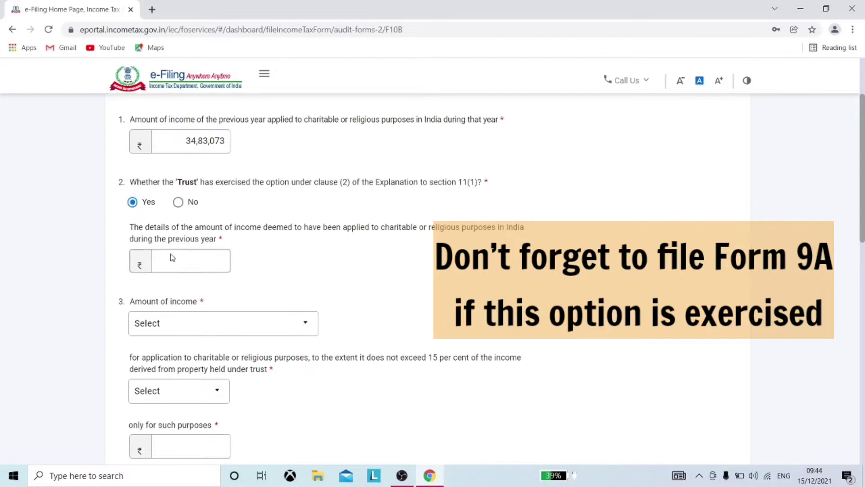
Enter 2828125 as the income deemed to have been applied to charitable or religious purposes during the previous year
{"action": "left_click", "coordinate": [172, 256]}
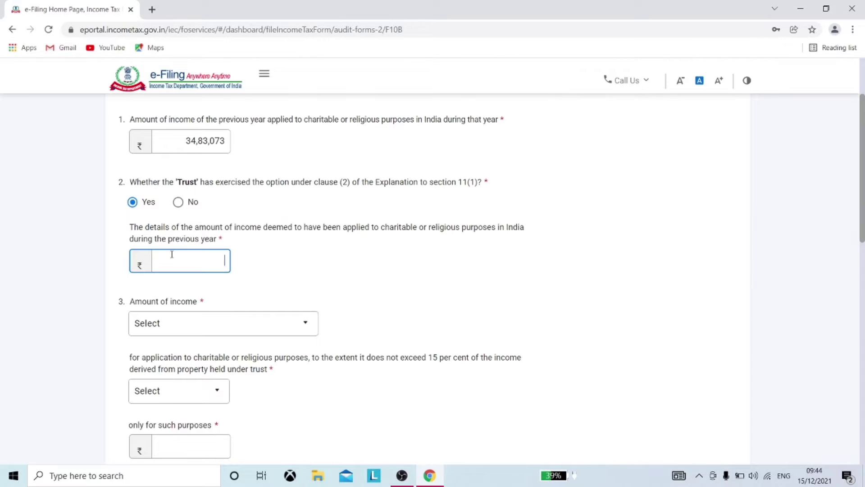
{"action": "type", "text": "282812515"}
{"action": "key", "text": "BackSpace"}
{"action": "key", "text": "BackSpace"}
{"action": "scroll", "coordinate": [457, 202], "scroll_direction": "down", "scroll_amount": 2}
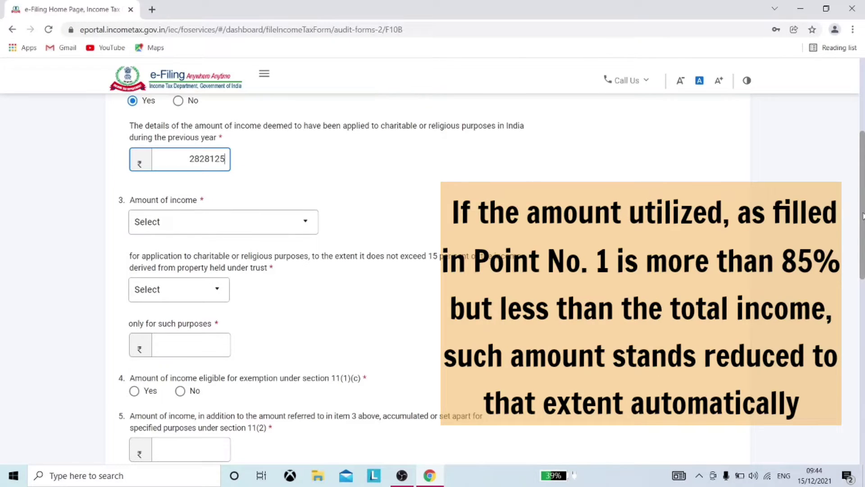
{"action": "left_click_drag", "start_coordinate": [862, 215], "coordinate": [862, 172]}
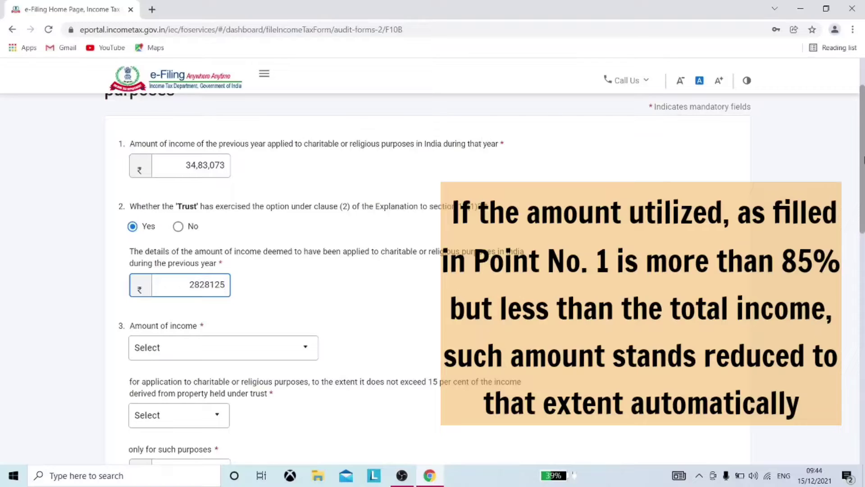
{"action": "left_click_drag", "start_coordinate": [863, 137], "coordinate": [863, 155]}
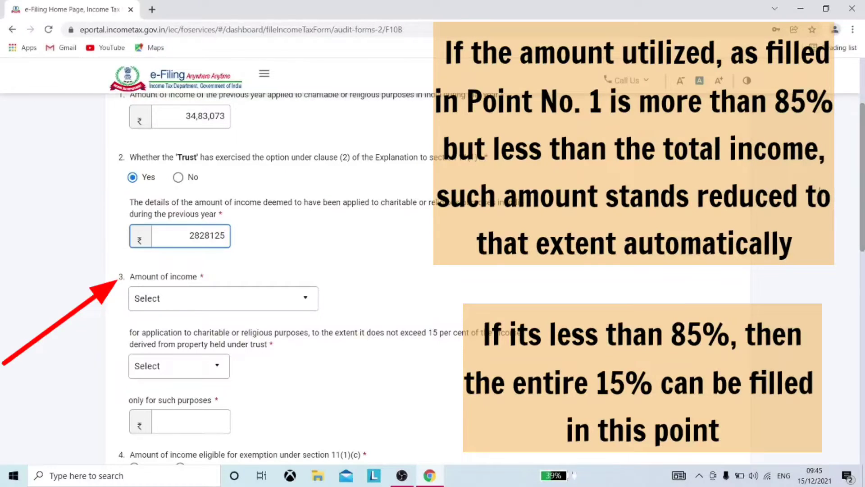
Try classifying the item 3 income as finally set apart, with application in part only
{"action": "scroll", "coordinate": [348, 294], "scroll_direction": "down", "scroll_amount": 1}
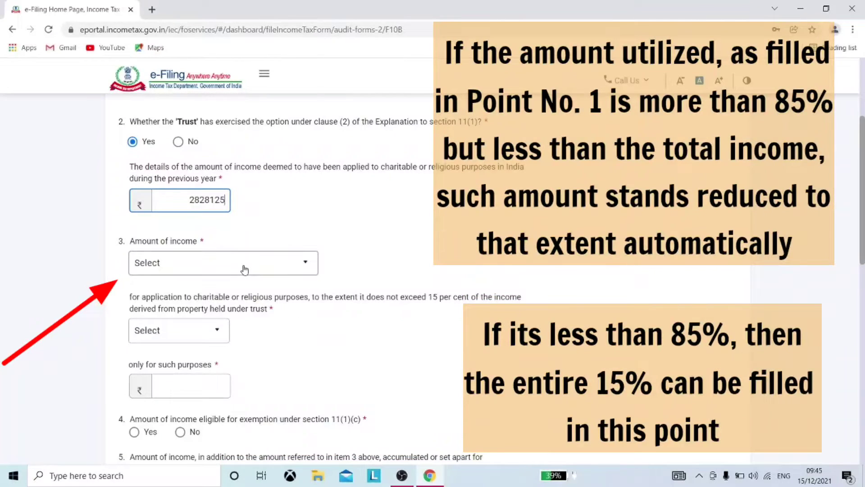
{"action": "left_click", "coordinate": [237, 271]}
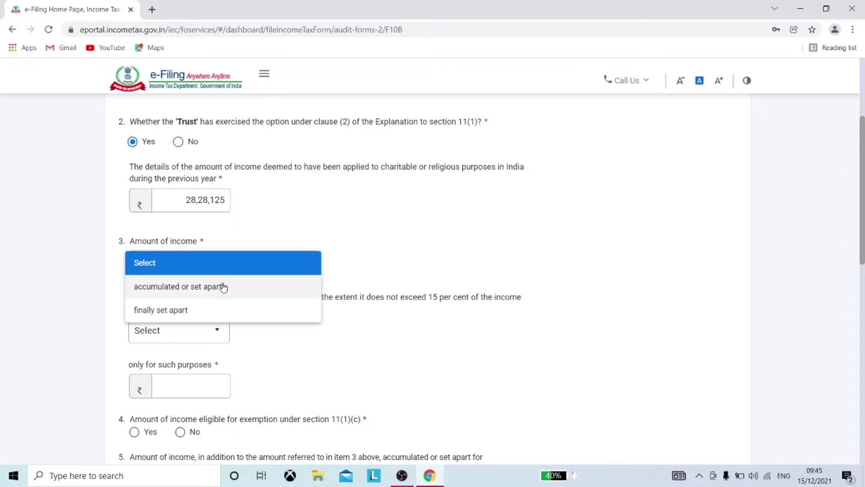
{"action": "left_click", "coordinate": [223, 310]}
{"action": "left_click", "coordinate": [193, 332]}
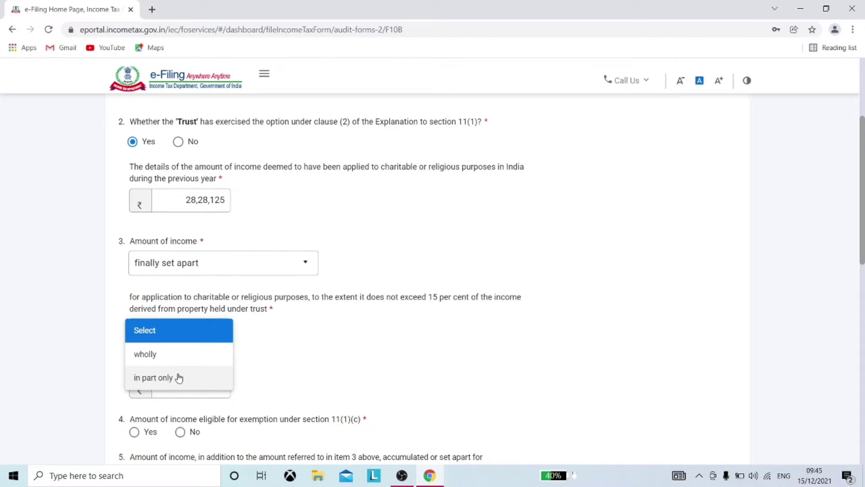
{"action": "left_click", "coordinate": [179, 377]}
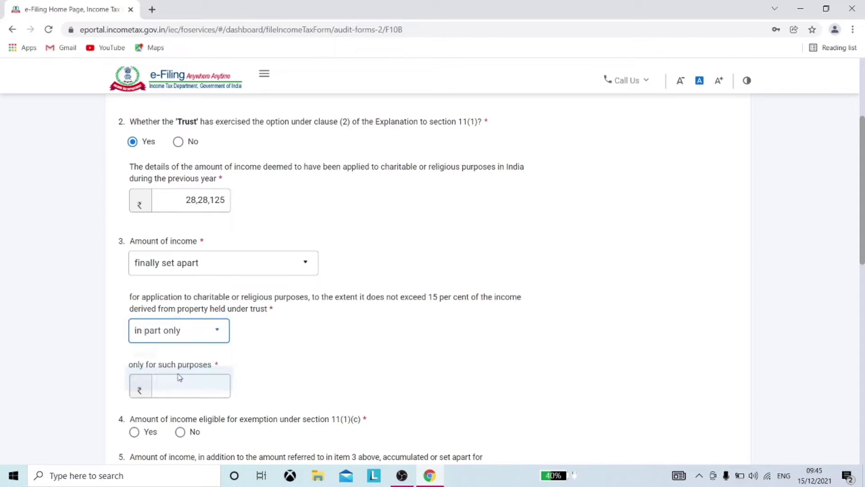
Classify the item 3 income as accumulated or set apart, wholly for such purposes, with an amount of 1113740
{"action": "left_click", "coordinate": [217, 266]}
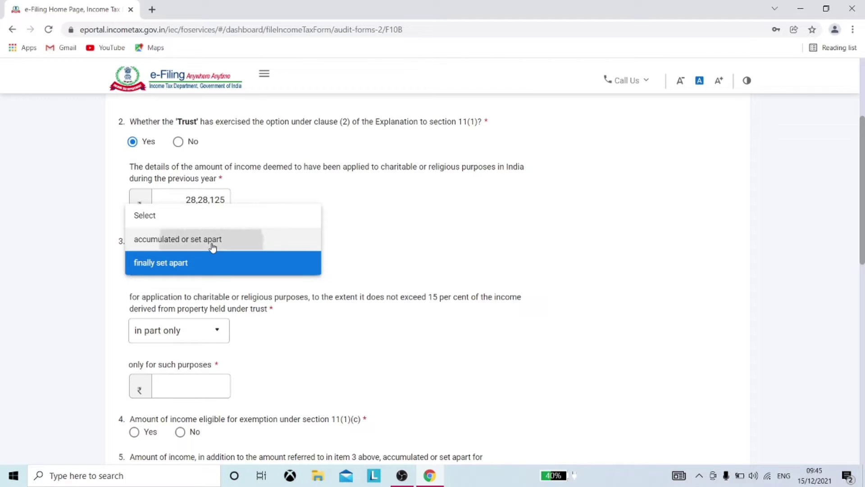
{"action": "left_click", "coordinate": [212, 247]}
{"action": "left_click", "coordinate": [189, 335]}
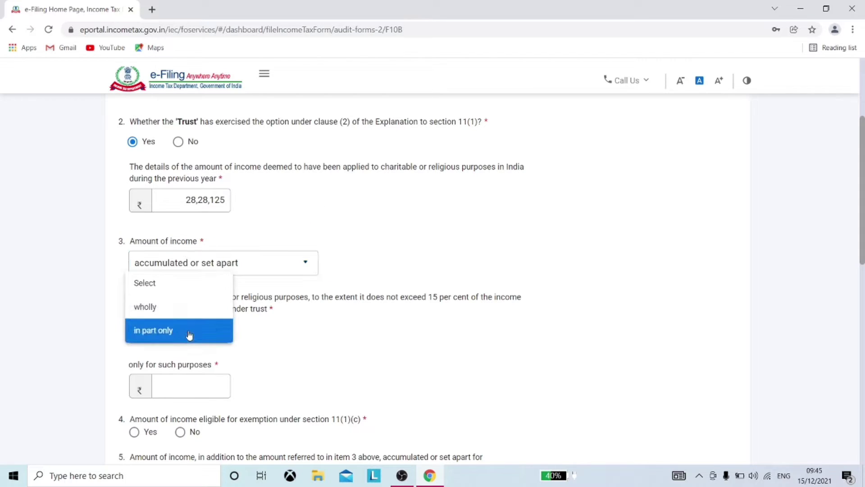
{"action": "left_click", "coordinate": [177, 311]}
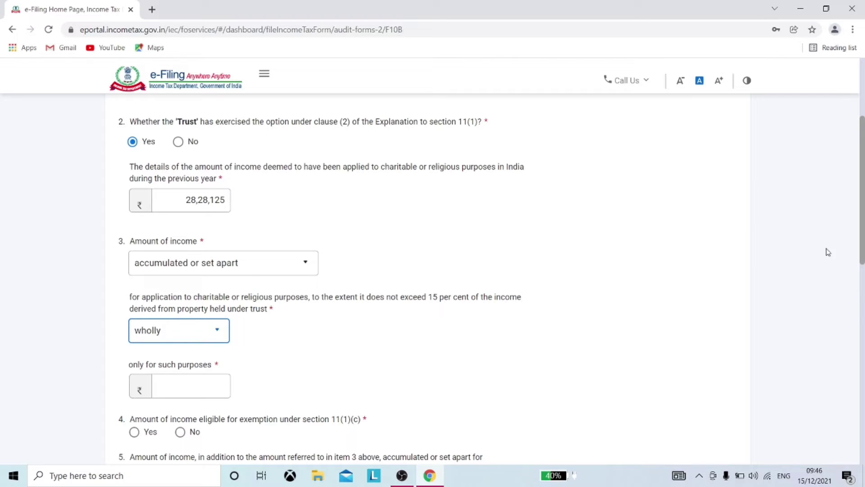
{"action": "left_click_drag", "start_coordinate": [862, 238], "coordinate": [862, 263]}
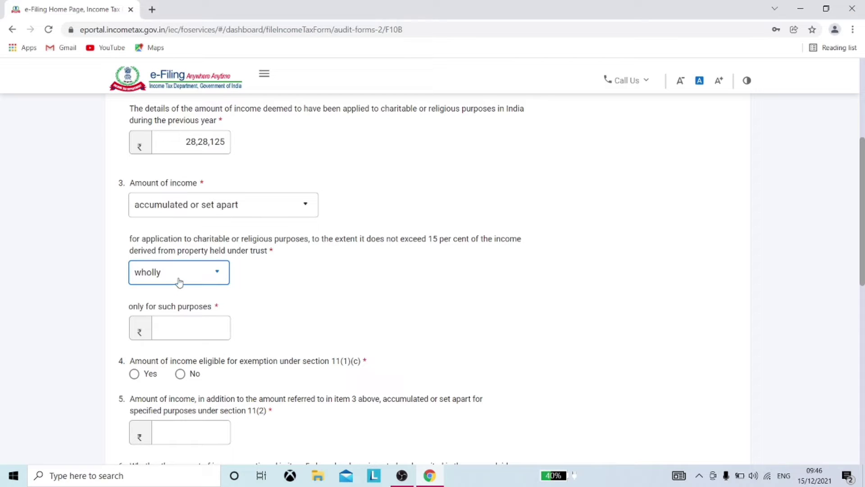
{"action": "left_click", "coordinate": [184, 323]}
{"action": "left_click", "coordinate": [184, 323]}
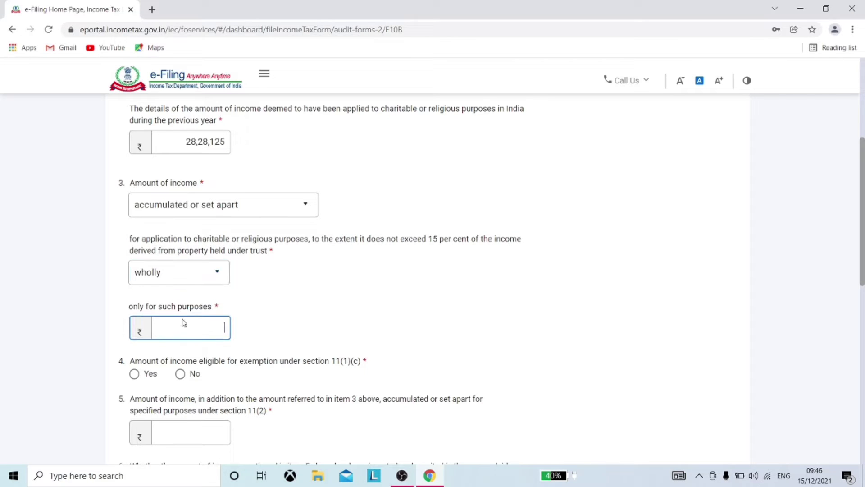
{"action": "type", "text": "1113740"}
Try answering Yes to the section 11(1)(c) exemption question and open a blank detail entry for it
{"action": "scroll", "coordinate": [260, 276], "scroll_direction": "down", "scroll_amount": 3}
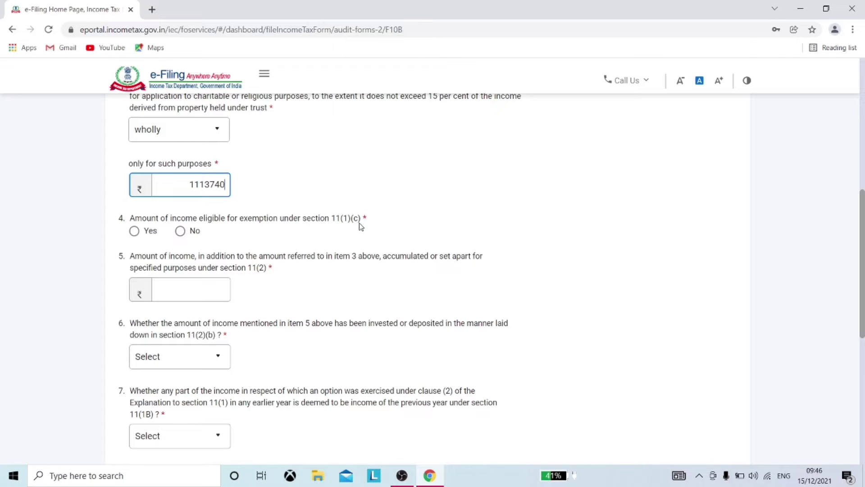
{"action": "left_click", "coordinate": [134, 232]}
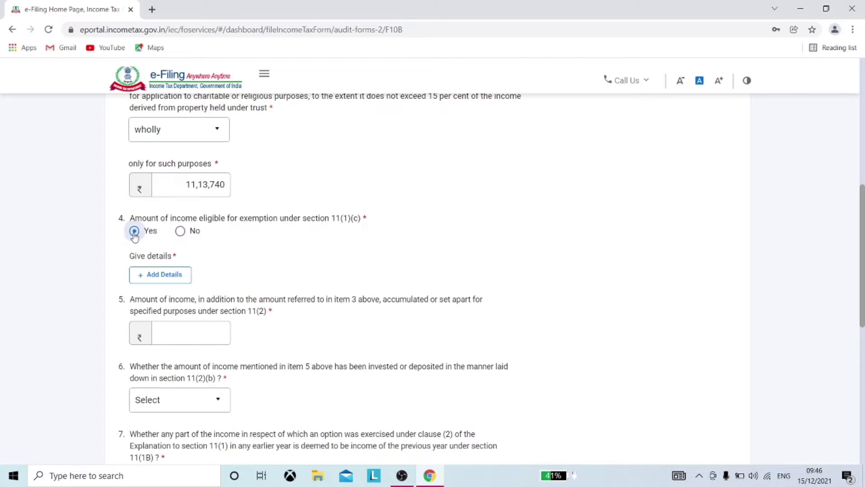
{"action": "left_click", "coordinate": [162, 276]}
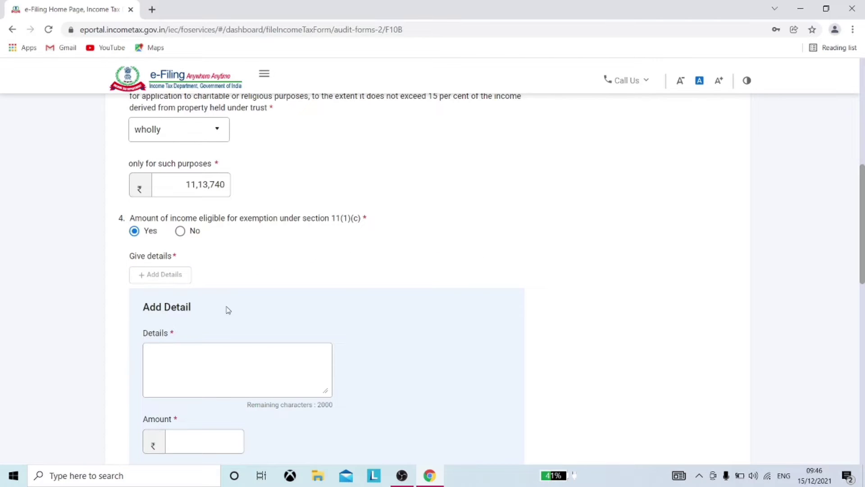
{"action": "scroll", "coordinate": [863, 263], "scroll_direction": "down", "scroll_amount": 2}
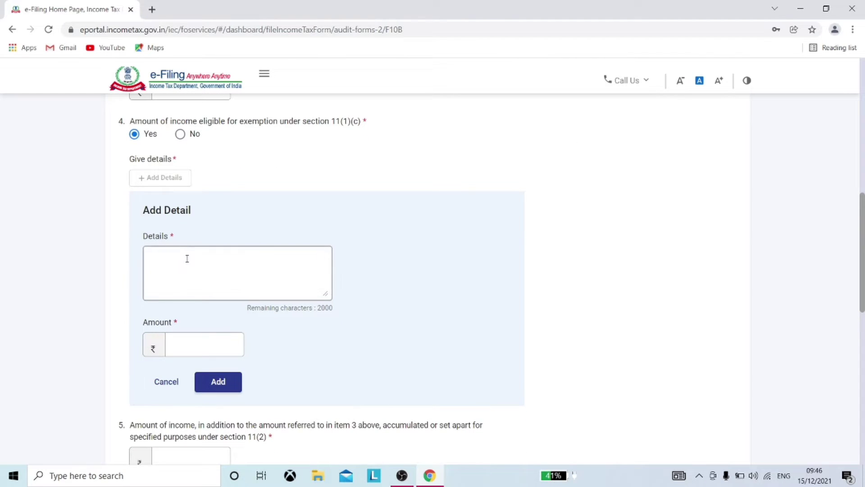
Answer No to the section 11(1)(c) exemption, enter 0 as income accumulated under section 11(2), and mark its investment question Not Applicable
{"action": "left_click", "coordinate": [181, 134]}
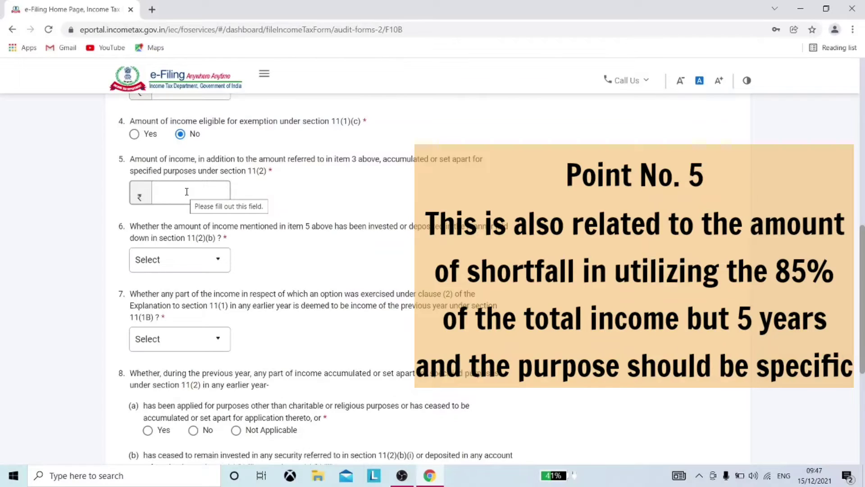
{"action": "left_click", "coordinate": [187, 192]}
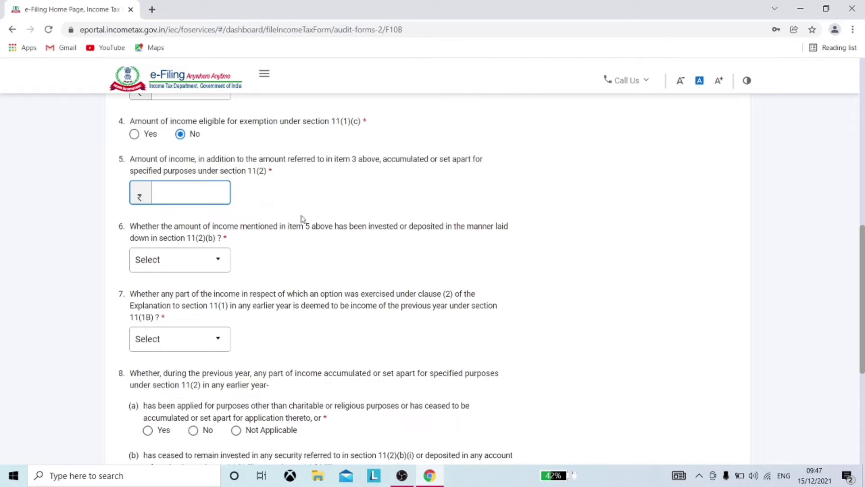
{"action": "type", "text": "0"}
{"action": "left_click", "coordinate": [203, 260]}
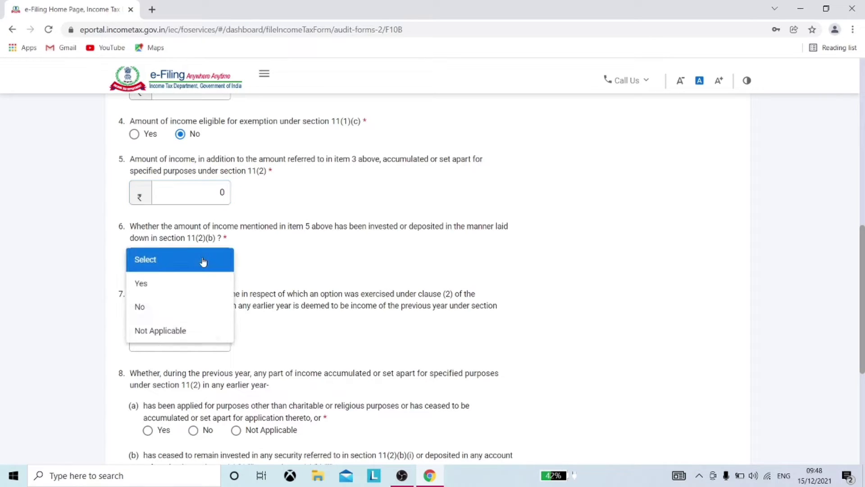
{"action": "left_click", "coordinate": [193, 327]}
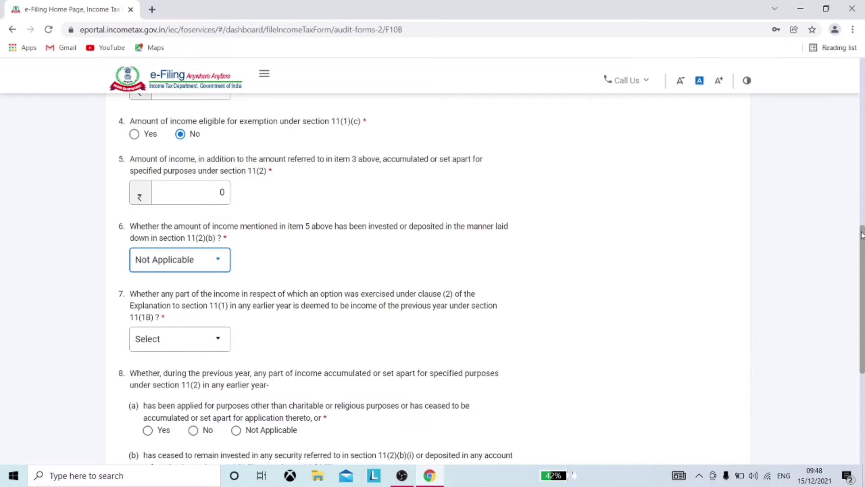
Mark the section 11(1B) question and all three item 8 questions on earlier accumulations Not Applicable, and save the section
{"action": "left_click_drag", "start_coordinate": [862, 233], "coordinate": [862, 305]}
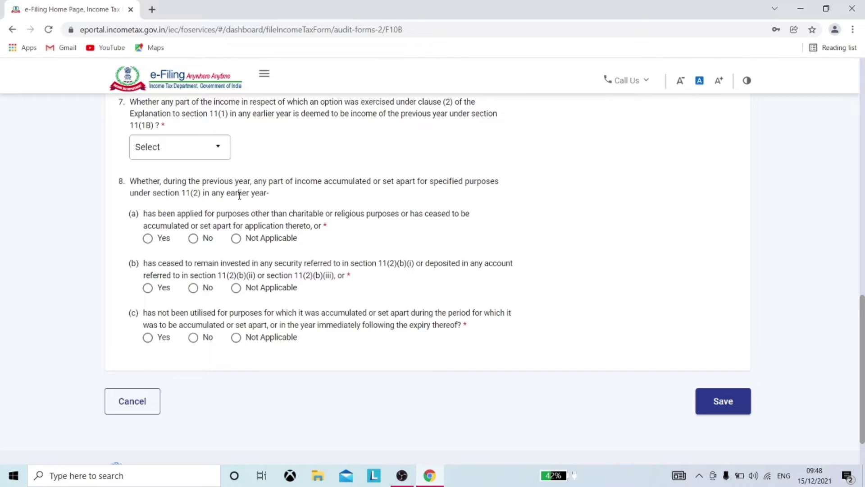
{"action": "left_click", "coordinate": [206, 147]}
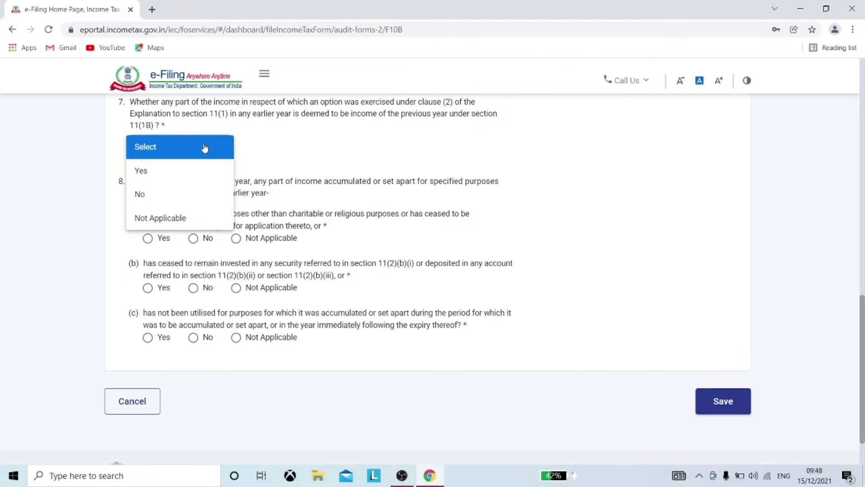
{"action": "left_click", "coordinate": [189, 197]}
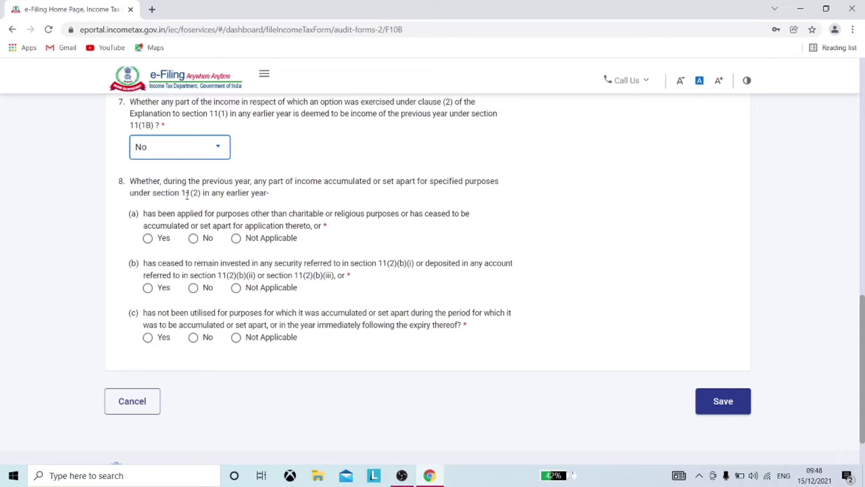
{"action": "left_click", "coordinate": [235, 241]}
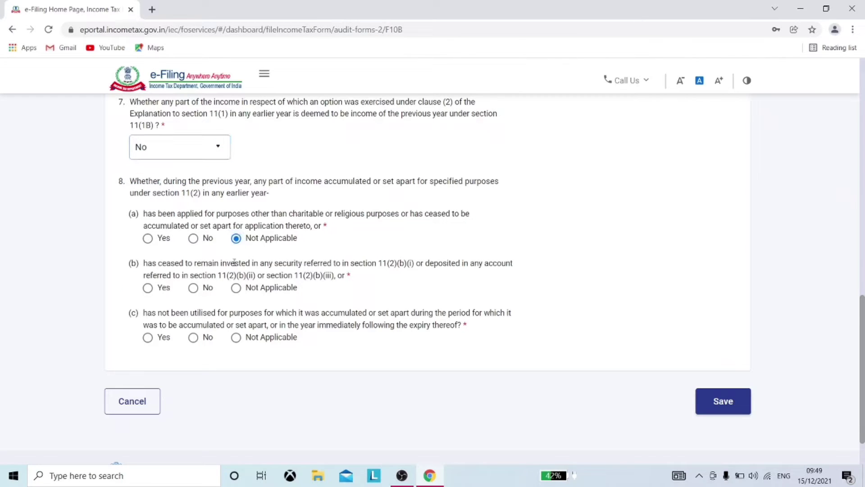
{"action": "left_click", "coordinate": [236, 289]}
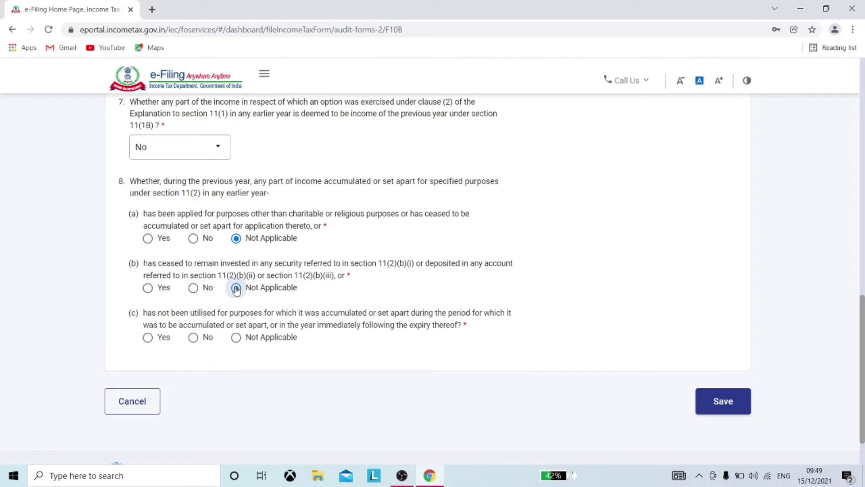
{"action": "left_click", "coordinate": [236, 338]}
{"action": "left_click", "coordinate": [183, 150]}
{"action": "left_click", "coordinate": [176, 171]}
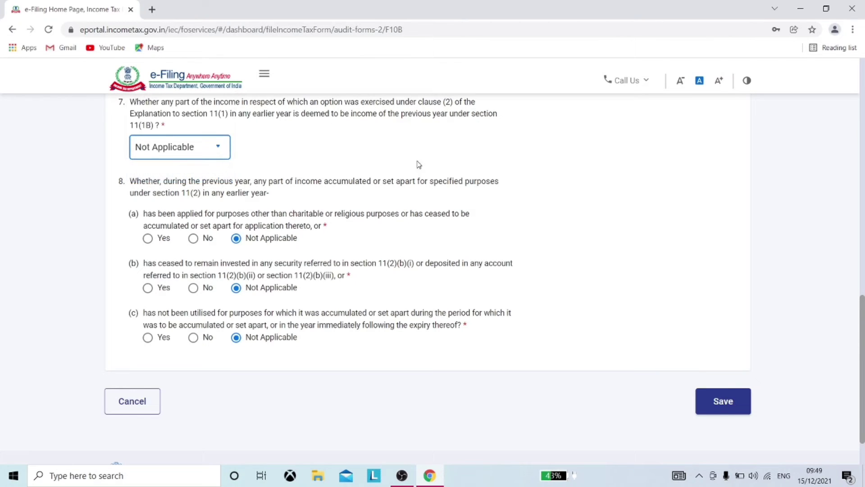
{"action": "left_click", "coordinate": [719, 408]}
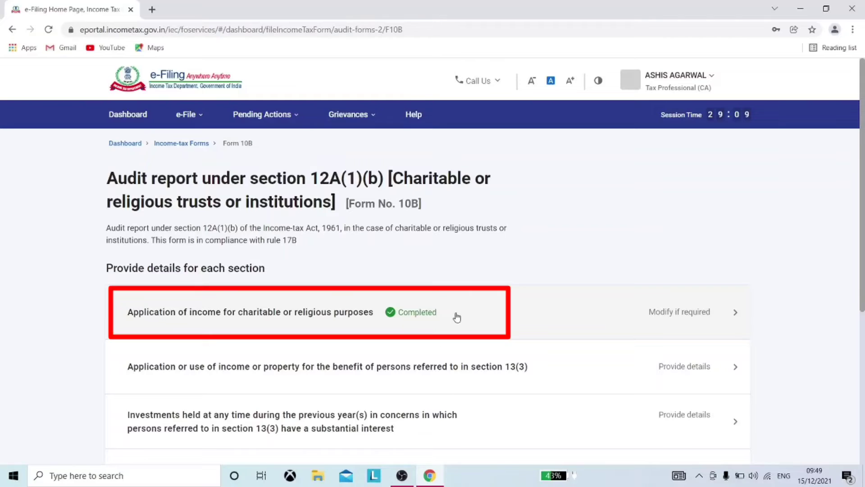
Open the section on application or use of income or property for the benefit of persons referred to in section 13(3)
{"action": "scroll", "coordinate": [271, 271], "scroll_direction": "down", "scroll_amount": 2}
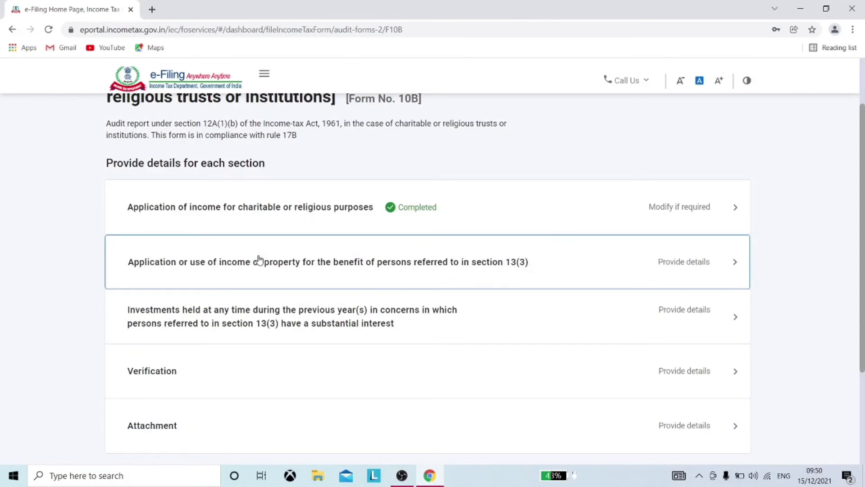
{"action": "left_click", "coordinate": [259, 257]}
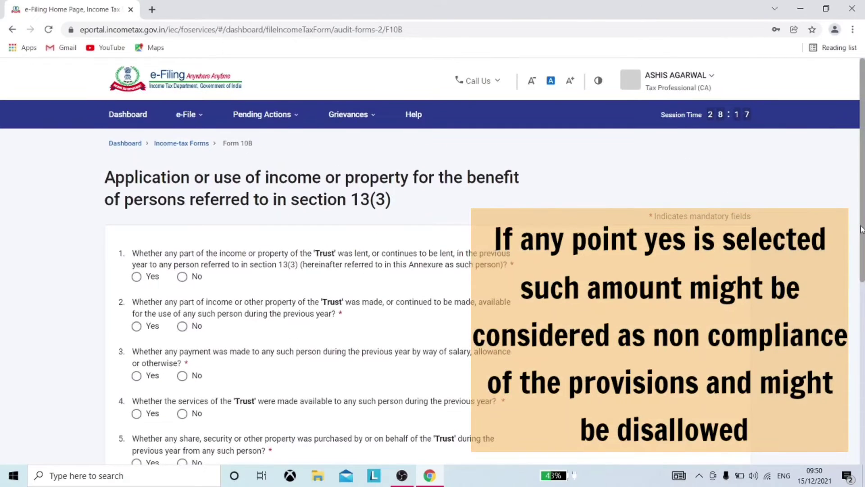
{"action": "left_click_drag", "start_coordinate": [862, 229], "coordinate": [862, 314]}
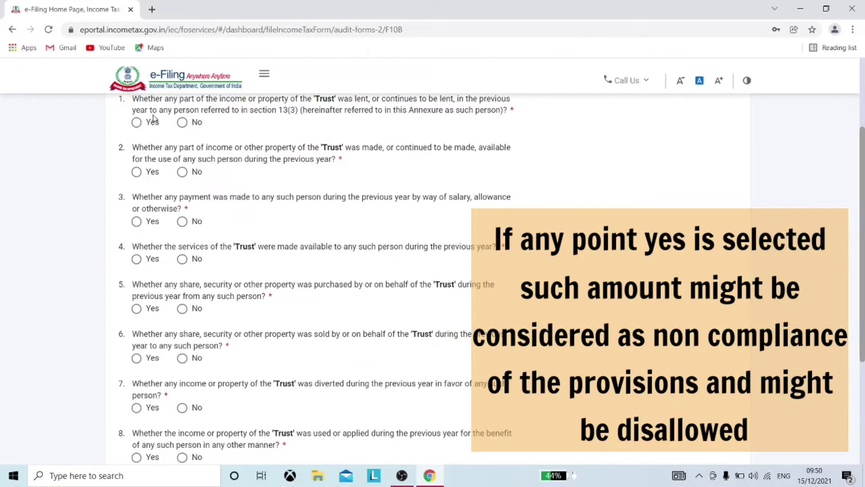
Try answering Yes to the question on lending trust income or property, and open a blank entry for the loan details
{"action": "left_click", "coordinate": [138, 123]}
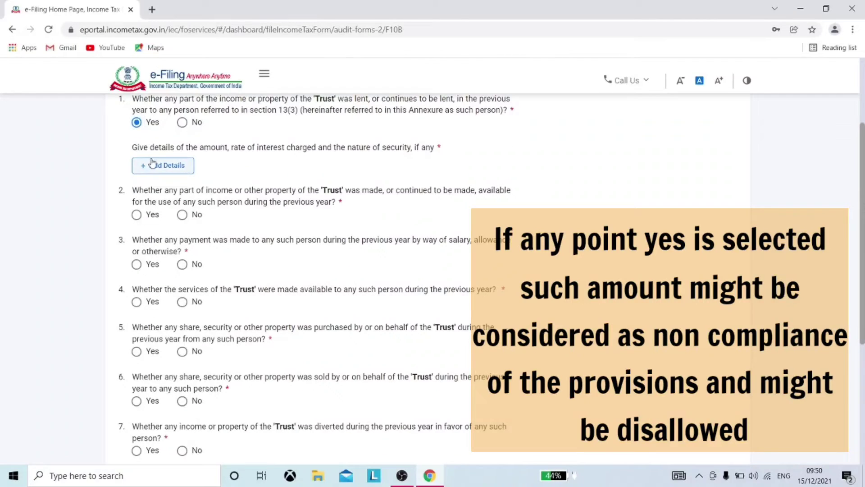
{"action": "left_click", "coordinate": [157, 167]}
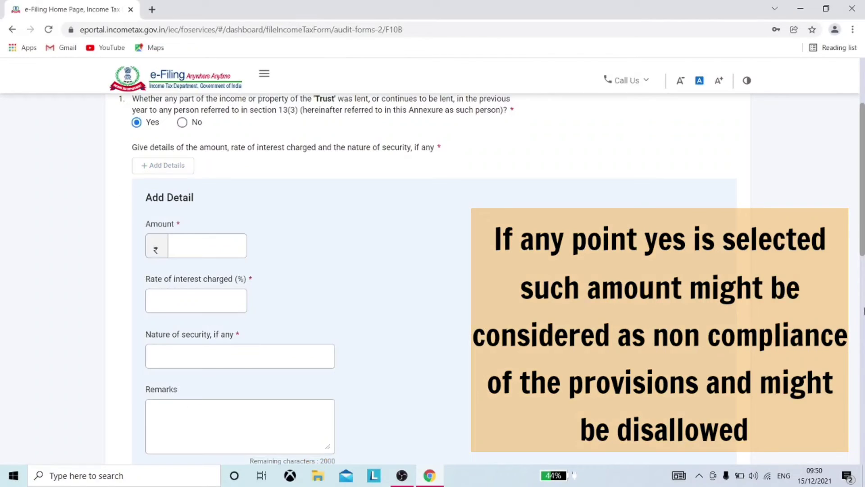
{"action": "mouse_move", "coordinate": [862, 246]}
{"action": "left_mouse_down"}
{"action": "mouse_move", "coordinate": [862, 284]}
{"action": "mouse_move", "coordinate": [863, 229]}
{"action": "left_mouse_up"}
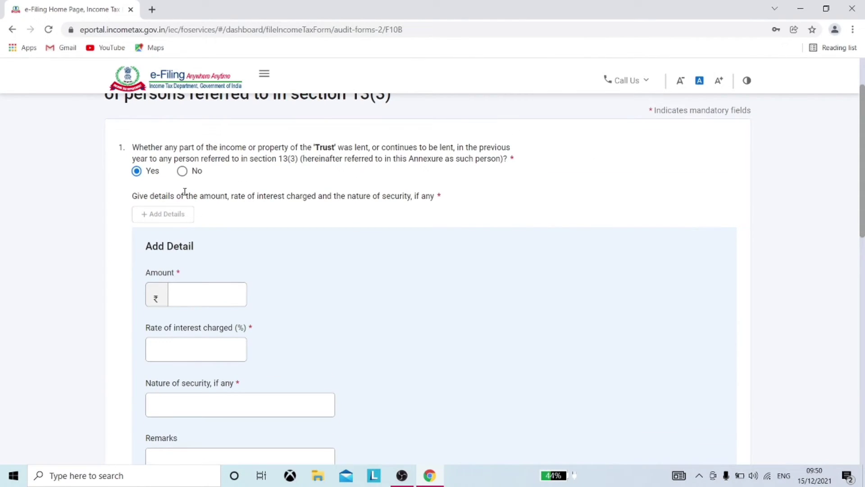
Answer No to the question on lending the trust's income or property to persons referred to in section 13(3)
{"action": "left_click", "coordinate": [182, 170]}
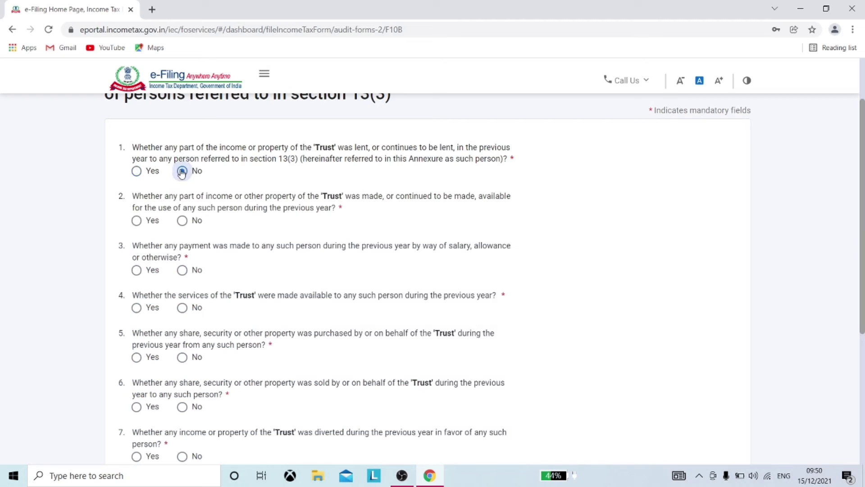
{"action": "left_click", "coordinate": [136, 220]}
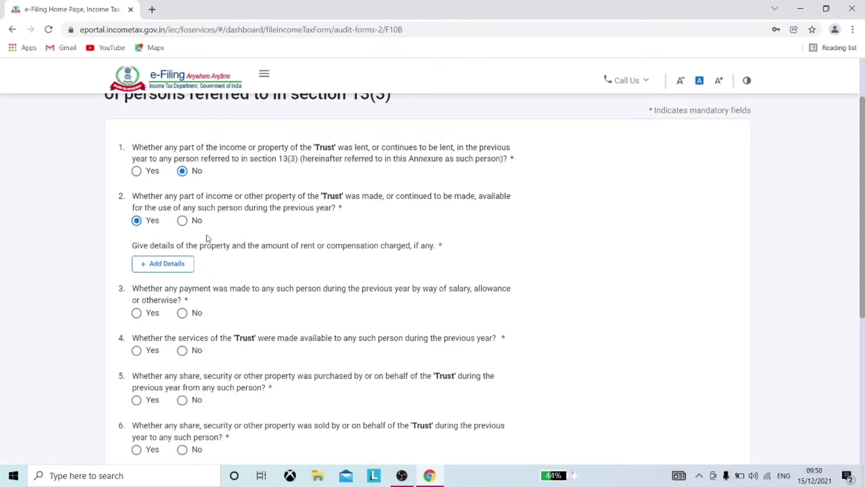
{"action": "left_click", "coordinate": [183, 266]}
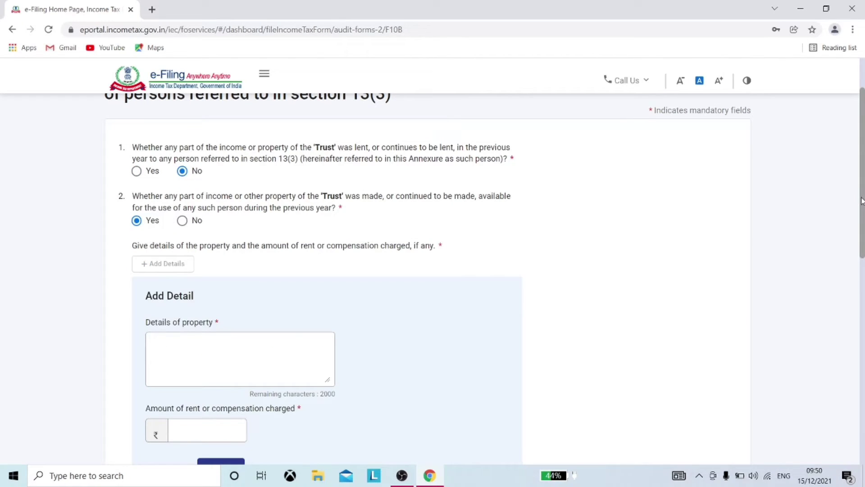
{"action": "mouse_move", "coordinate": [861, 202]}
{"action": "left_mouse_down"}
{"action": "mouse_move", "coordinate": [863, 256]}
{"action": "mouse_move", "coordinate": [862, 215]}
{"action": "left_mouse_up"}
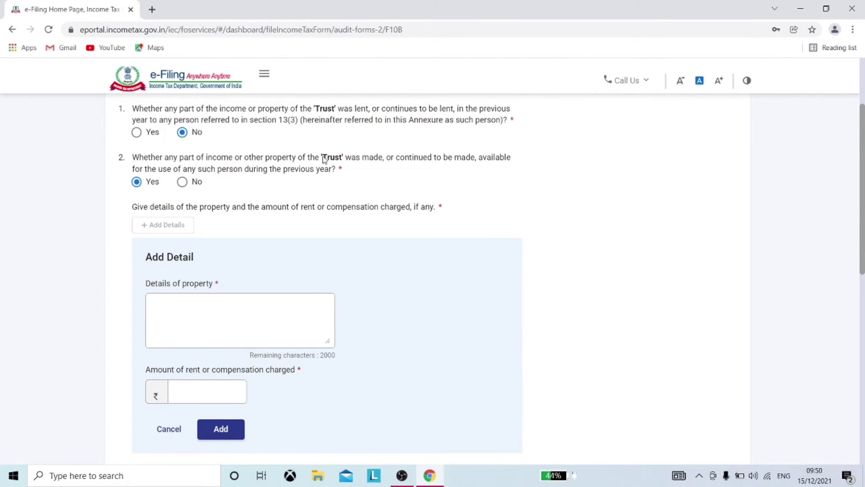
Answer No to questions 2 through 8 on dealings with persons referred to in section 13(3), and save the section
{"action": "left_click", "coordinate": [182, 182]}
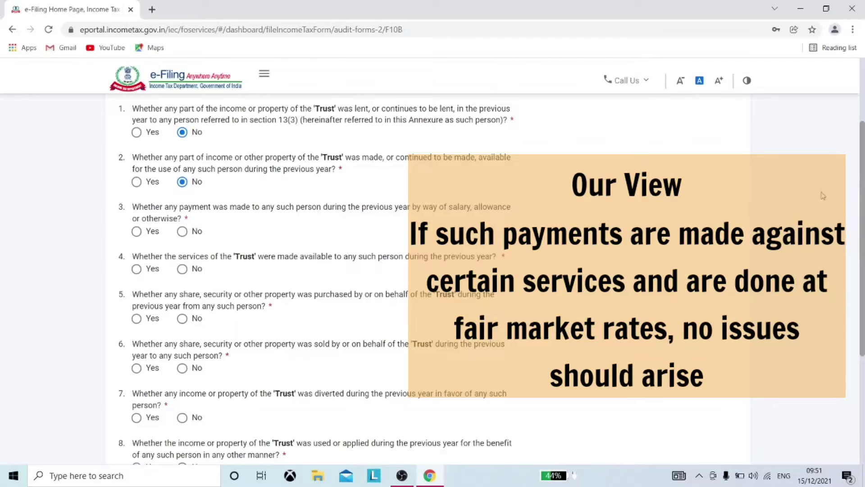
{"action": "scroll", "coordinate": [862, 210], "scroll_direction": "down", "scroll_amount": 1}
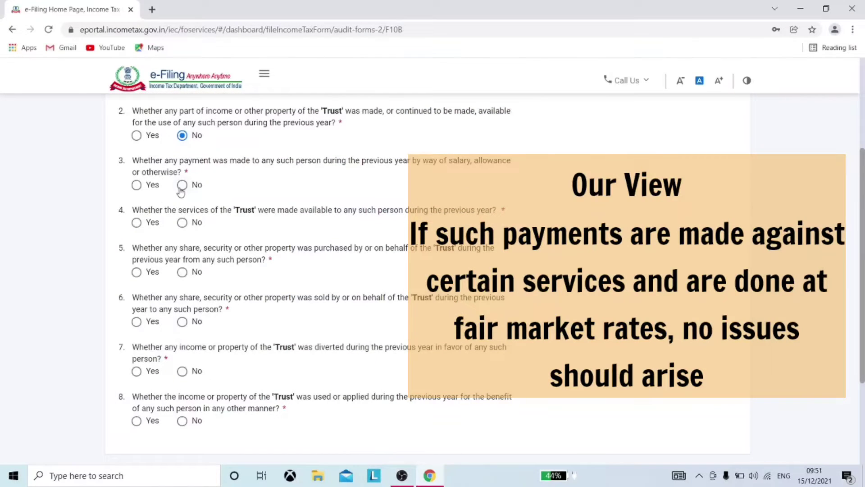
{"action": "left_click", "coordinate": [182, 185]}
{"action": "left_click", "coordinate": [182, 223]}
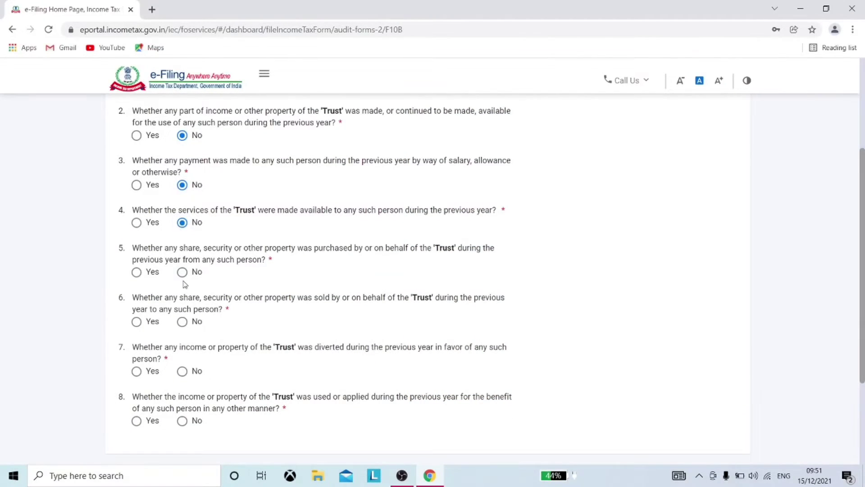
{"action": "left_click", "coordinate": [182, 272]}
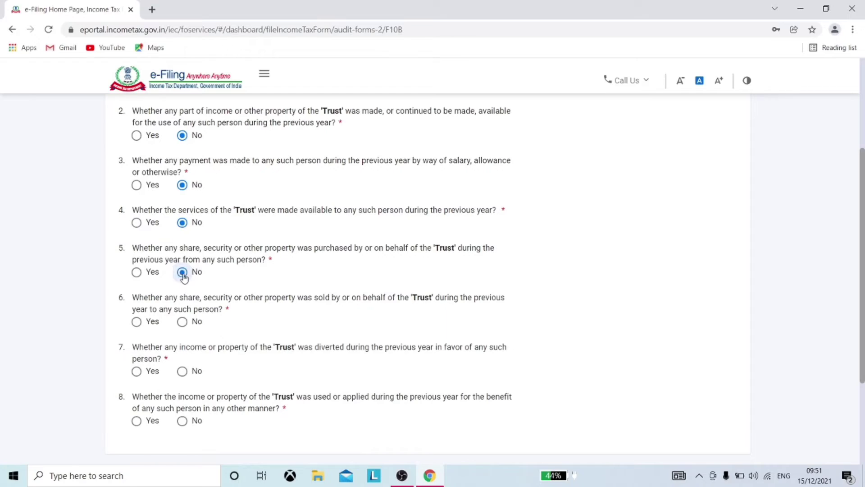
{"action": "left_click", "coordinate": [182, 321]}
{"action": "left_click", "coordinate": [182, 371]}
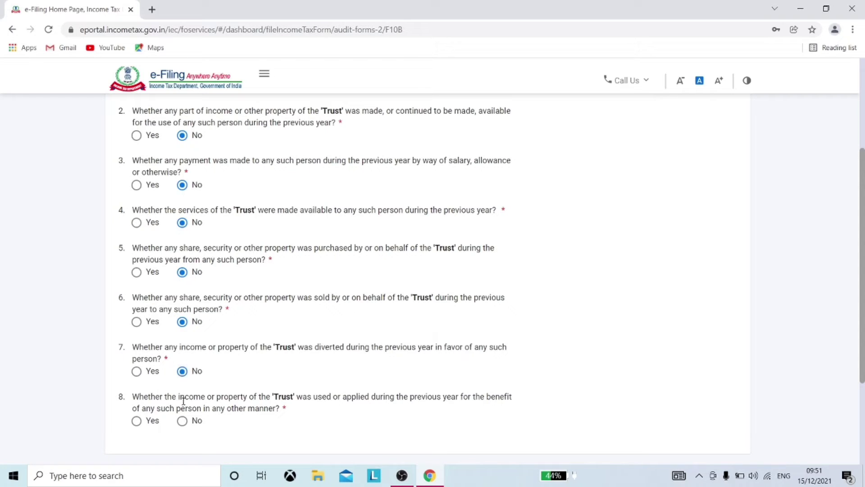
{"action": "left_click", "coordinate": [183, 421]}
{"action": "scroll", "coordinate": [862, 220], "scroll_direction": "down", "scroll_amount": 3}
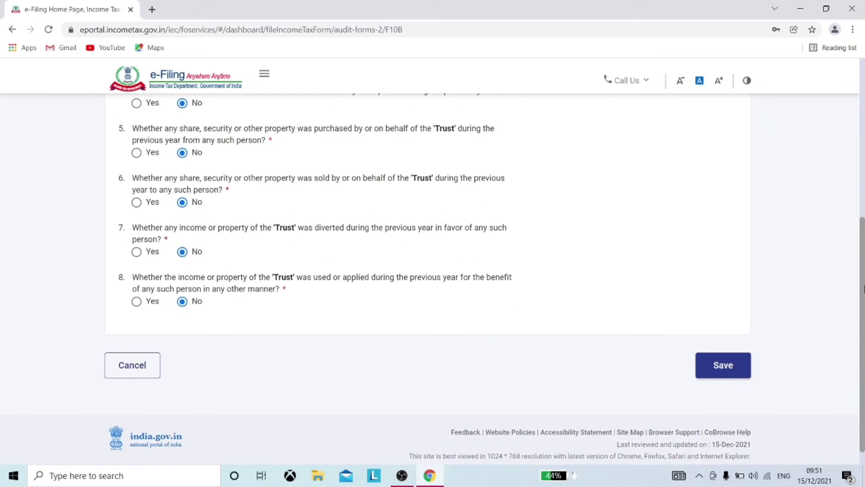
{"action": "left_click", "coordinate": [723, 366]}
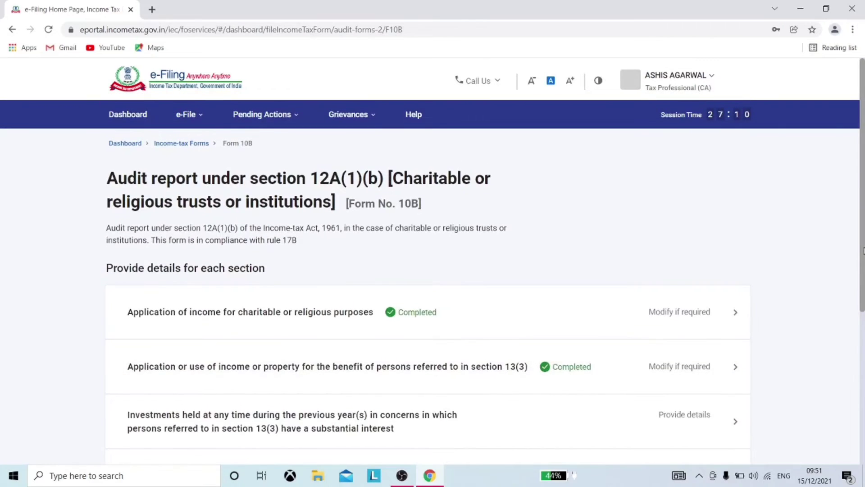
Open the section on investments held in concerns in which persons referred to in section 13(3) have a substantial interest
{"action": "scroll", "coordinate": [862, 250], "scroll_direction": "down", "scroll_amount": 2}
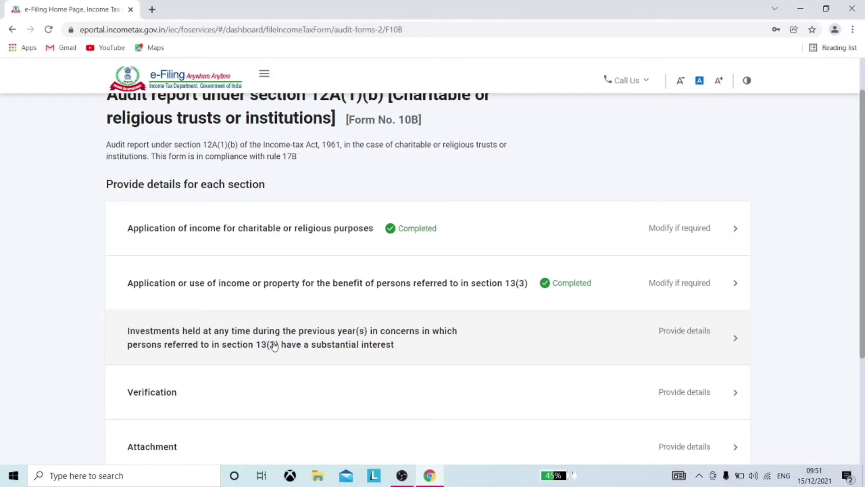
{"action": "left_click", "coordinate": [274, 346]}
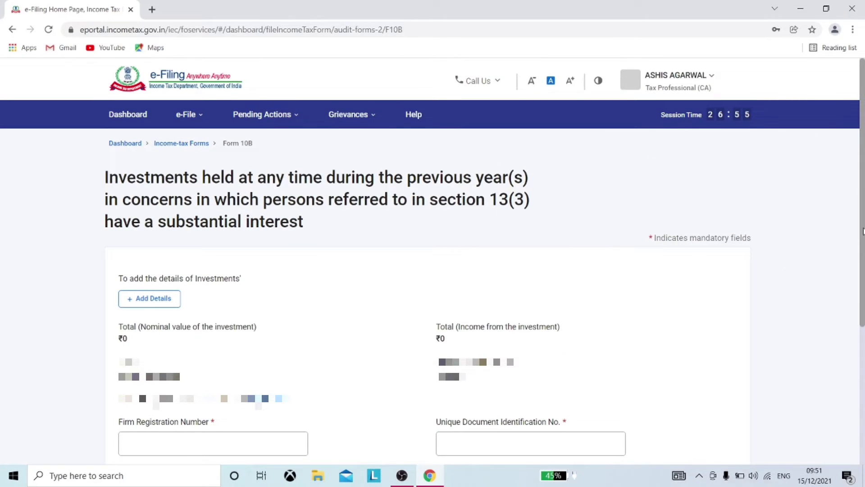
{"action": "left_click_drag", "start_coordinate": [863, 231], "coordinate": [864, 335]}
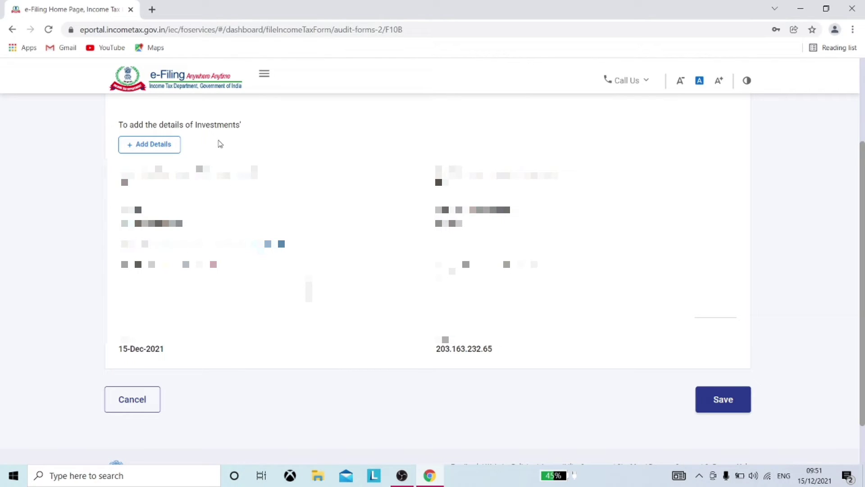
{"action": "left_click", "coordinate": [168, 146]}
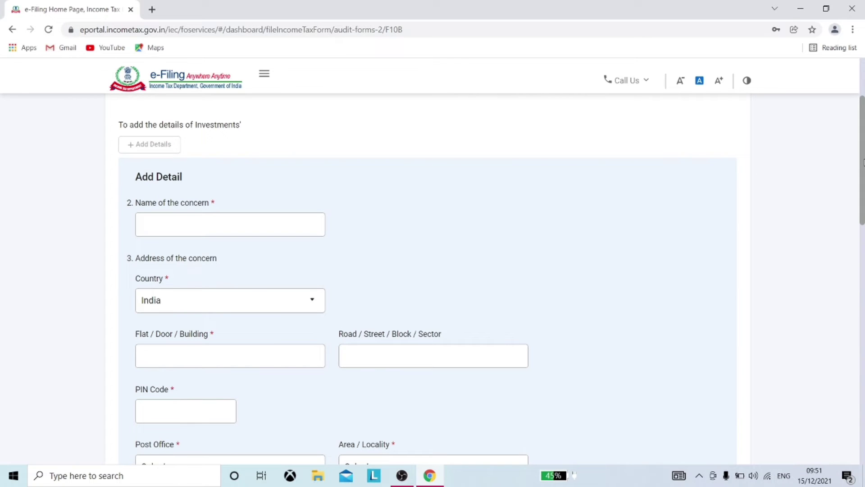
{"action": "left_click_drag", "start_coordinate": [863, 163], "coordinate": [853, 307]}
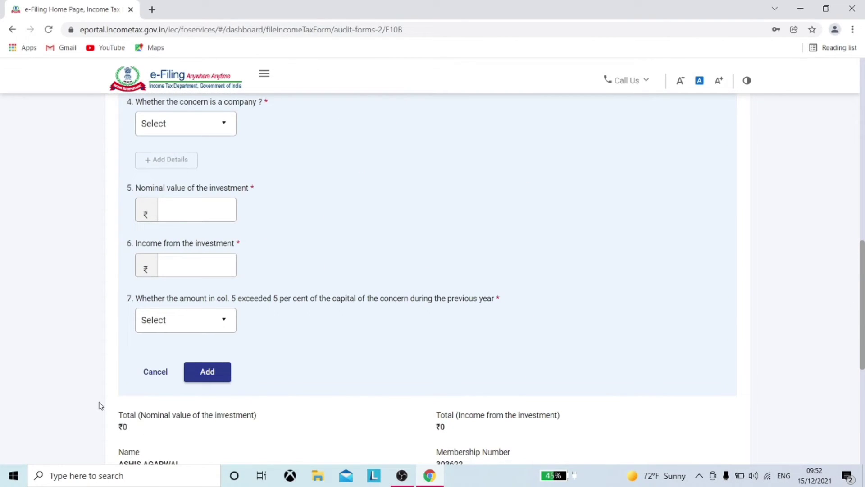
{"action": "left_click", "coordinate": [146, 371]}
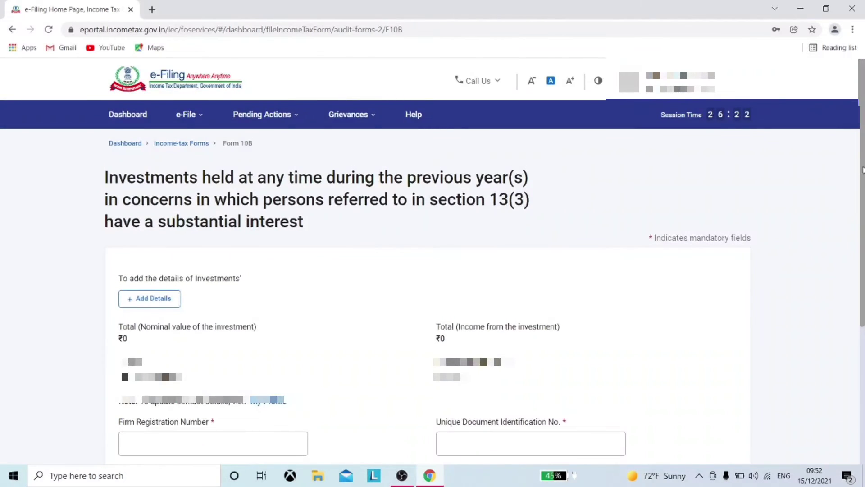
Enter the Firm Registration Number and Unique Document Identification No. without adding any investment, and save the section
{"action": "left_click_drag", "start_coordinate": [864, 175], "coordinate": [864, 243]}
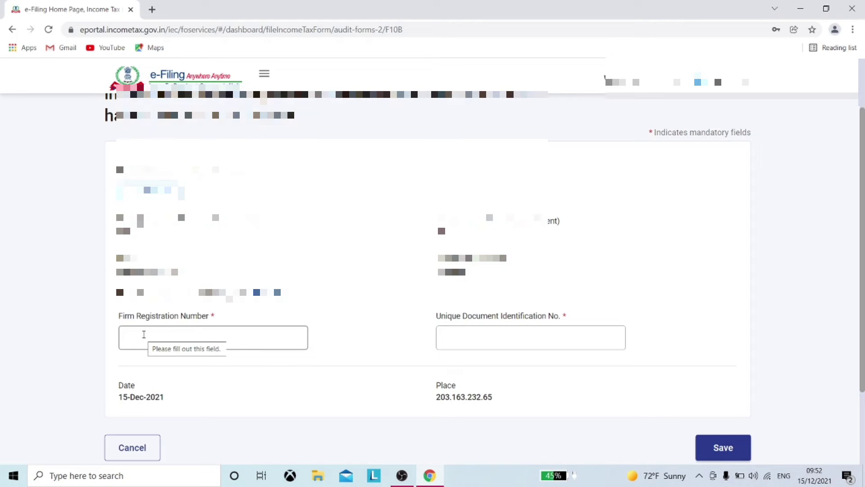
{"action": "left_click", "coordinate": [143, 333]}
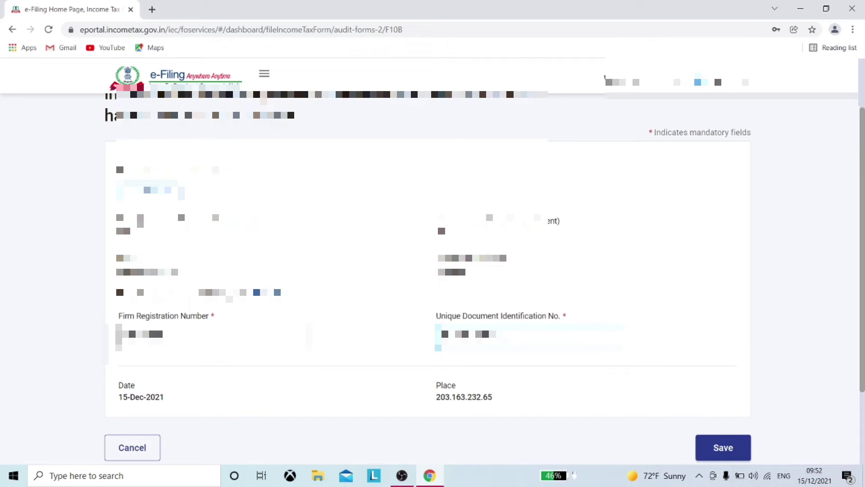
{"action": "type", "text": "**"}
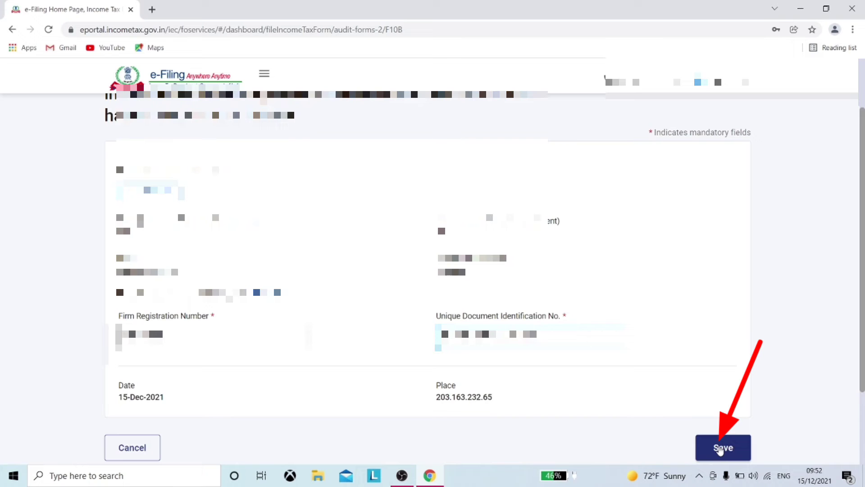
{"action": "left_click", "coordinate": [720, 449]}
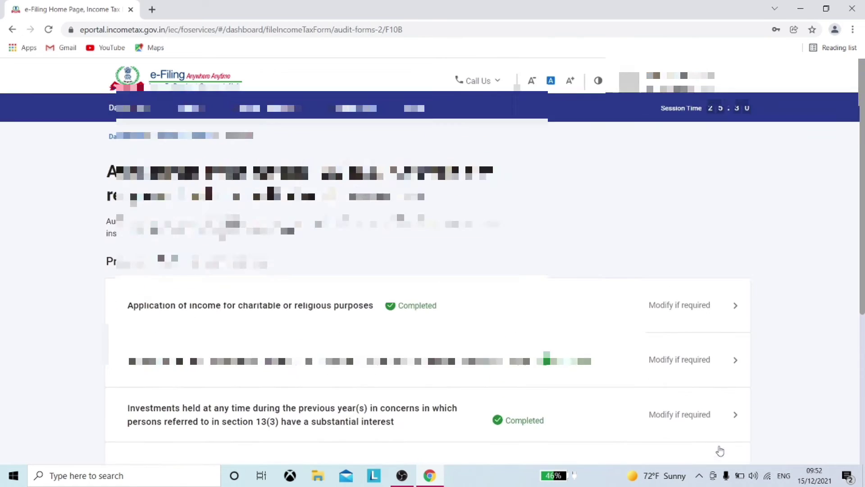
Open the Verification section, choose We as the declarant, leave the comments blank, and save the section
{"action": "left_click_drag", "start_coordinate": [864, 211], "coordinate": [864, 322]}
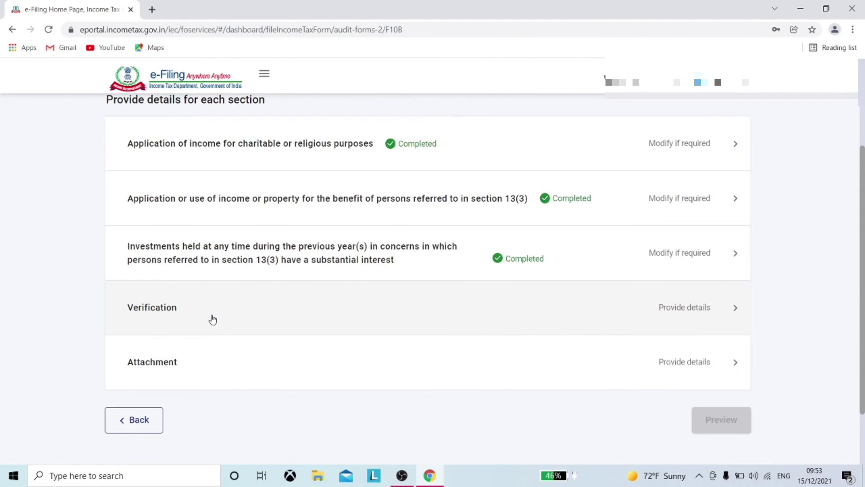
{"action": "left_click", "coordinate": [213, 319]}
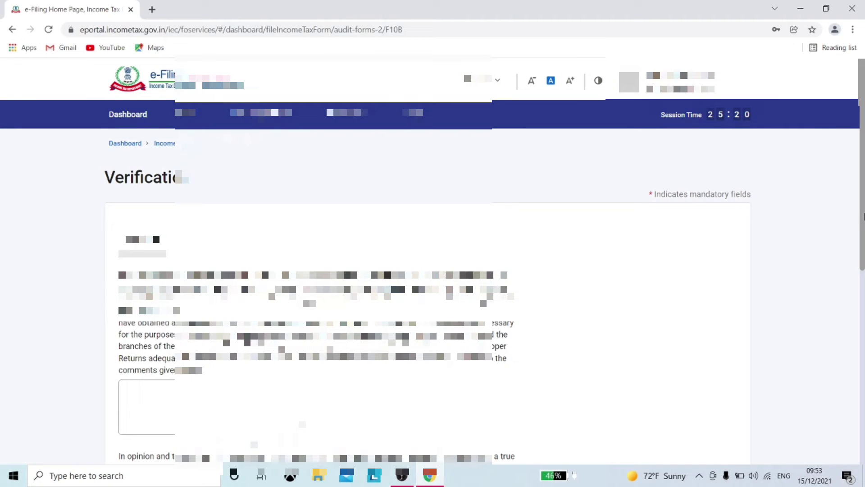
{"action": "left_click_drag", "start_coordinate": [862, 209], "coordinate": [863, 244]}
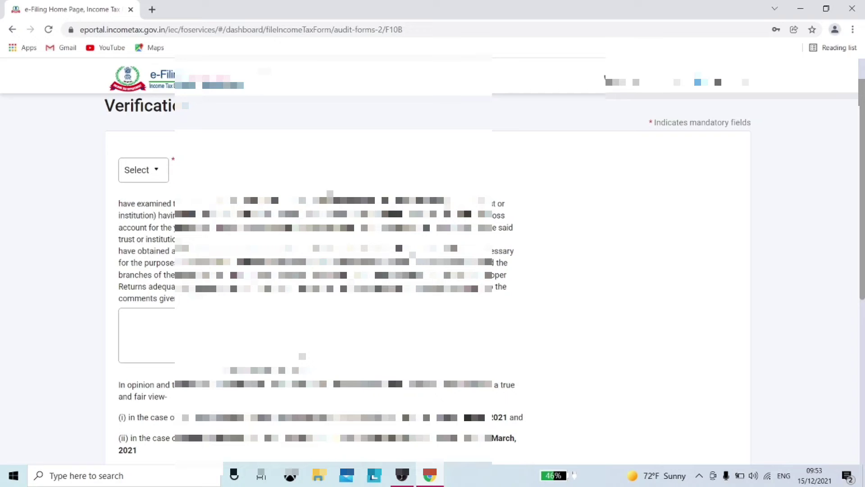
{"action": "left_click", "coordinate": [131, 169]}
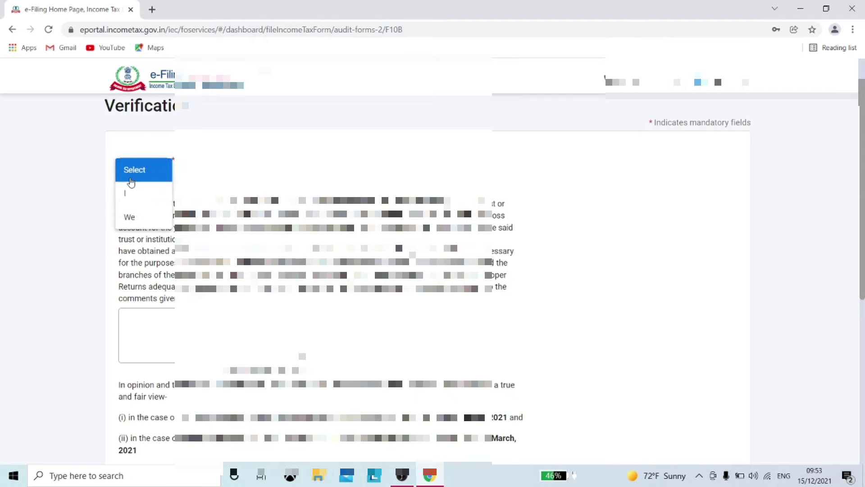
{"action": "left_click", "coordinate": [142, 215]}
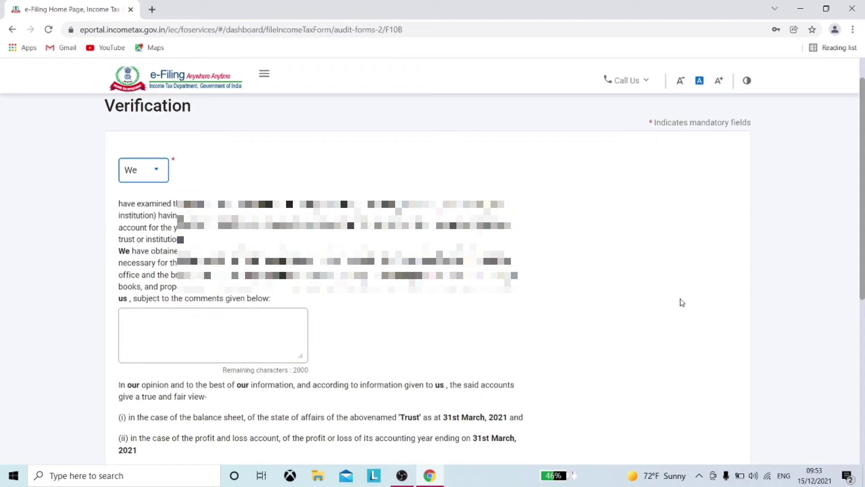
{"action": "left_click_drag", "start_coordinate": [862, 224], "coordinate": [863, 269]}
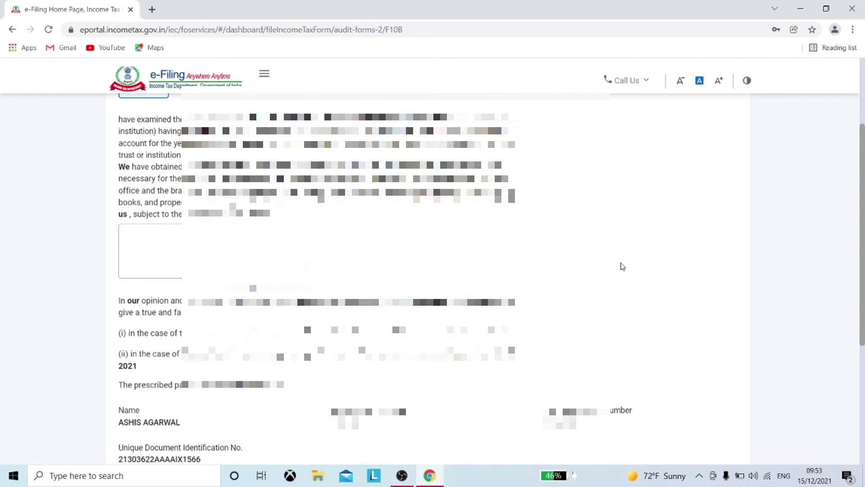
{"action": "scroll", "coordinate": [863, 160], "scroll_direction": "down", "scroll_amount": 4}
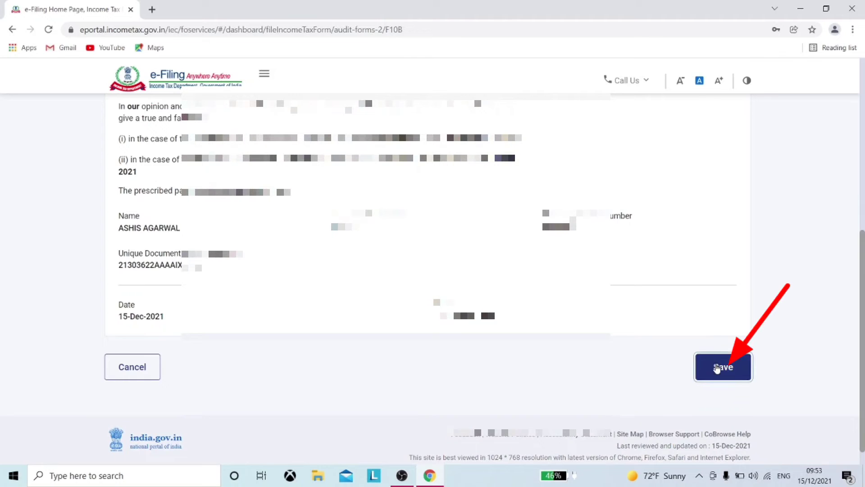
{"action": "left_click", "coordinate": [716, 367]}
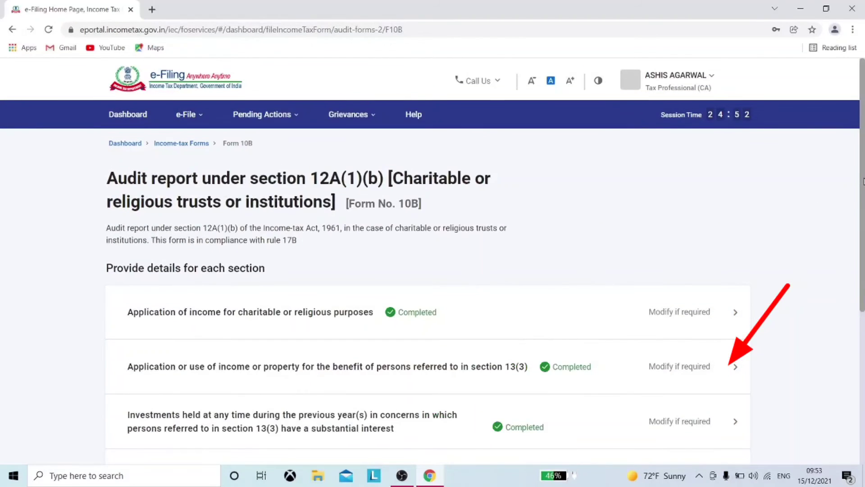
Open the Attachment section and attach the Income and Expenditure PDF from the Desktop as the Income and Expenditure Account/Profit and Loss Account
{"action": "left_click_drag", "start_coordinate": [864, 183], "coordinate": [864, 354]}
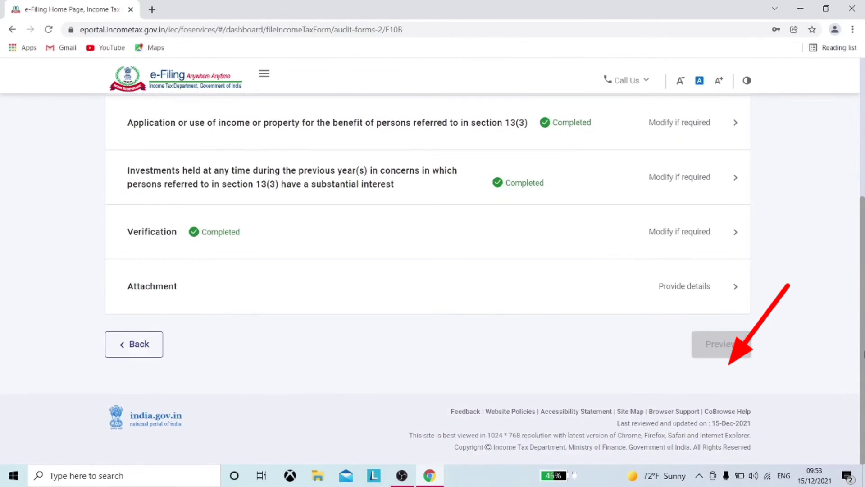
{"action": "left_click", "coordinate": [297, 306]}
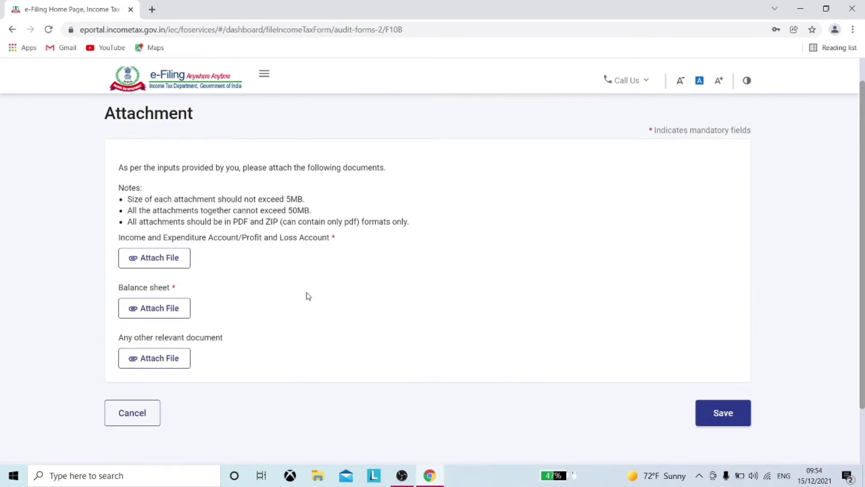
{"action": "scroll", "coordinate": [862, 177], "scroll_direction": "down", "scroll_amount": 3}
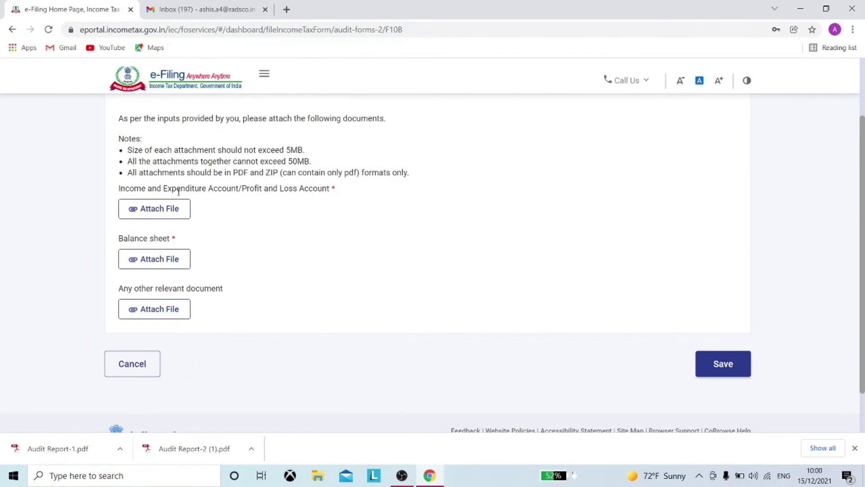
{"action": "left_click", "coordinate": [171, 212]}
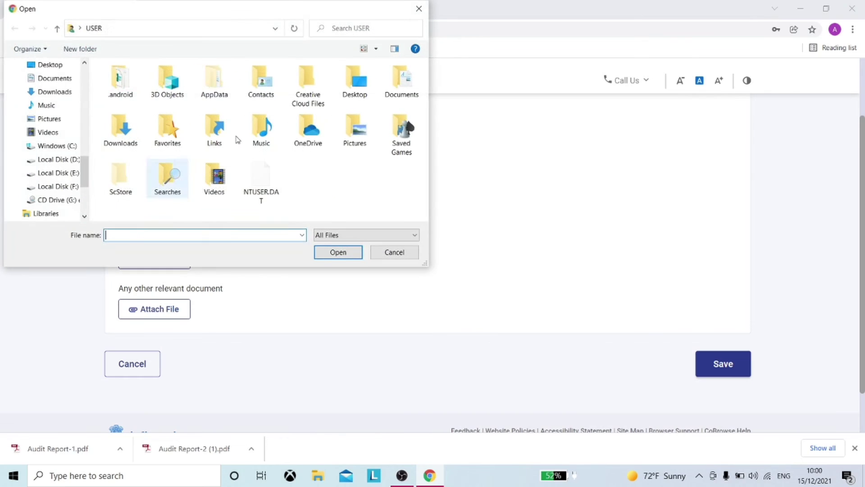
{"action": "left_click", "coordinate": [55, 65]}
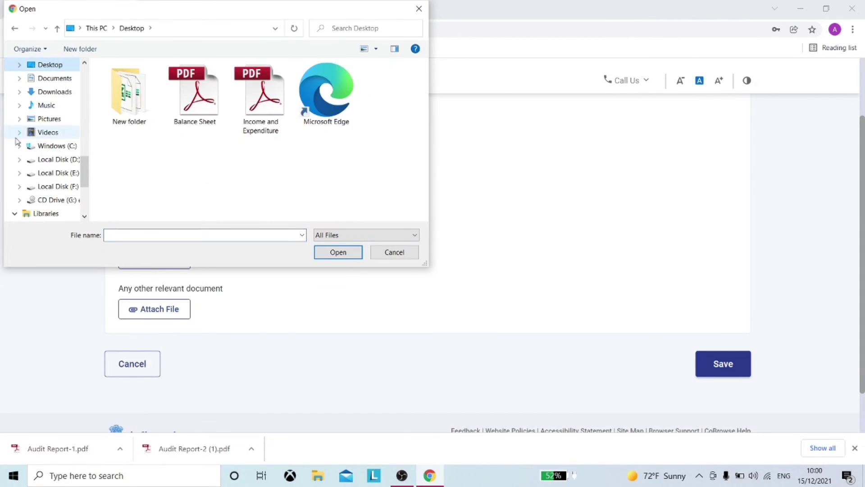
{"action": "left_click", "coordinate": [285, 109]}
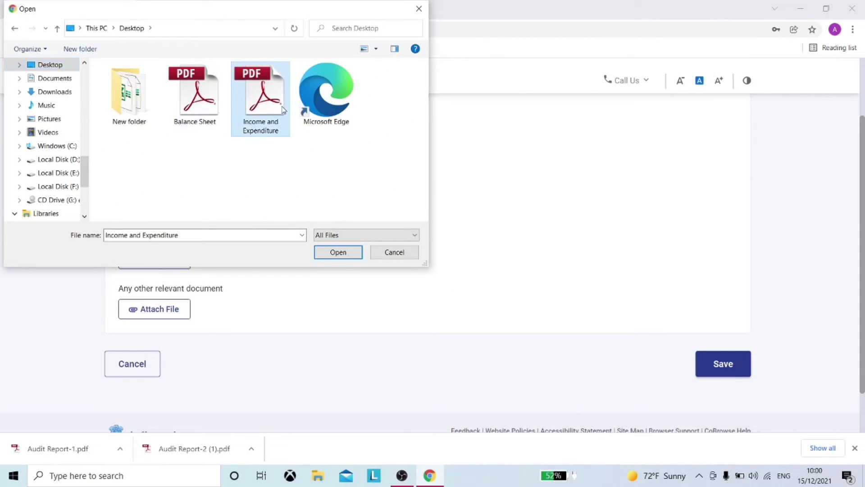
{"action": "left_click", "coordinate": [337, 252]}
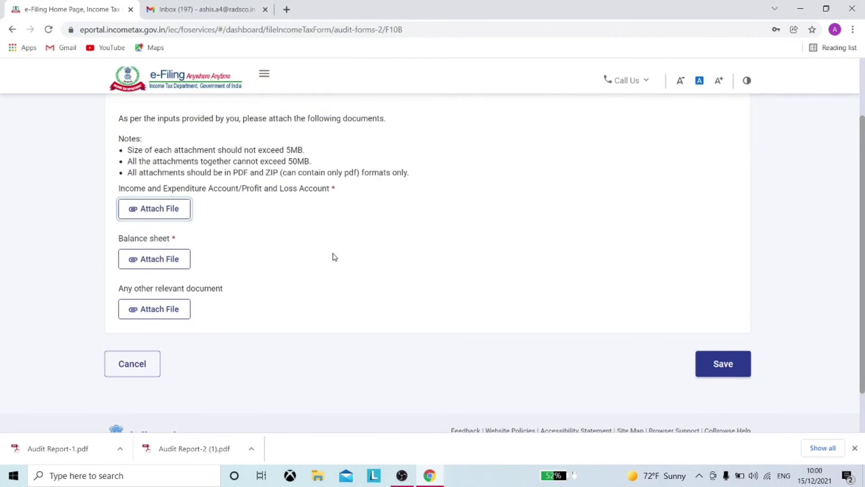
Attach the Balance Sheet PDF from the Desktop as the balance sheet and save the Attachment section
{"action": "left_click", "coordinate": [174, 266]}
{"action": "left_click", "coordinate": [214, 111]}
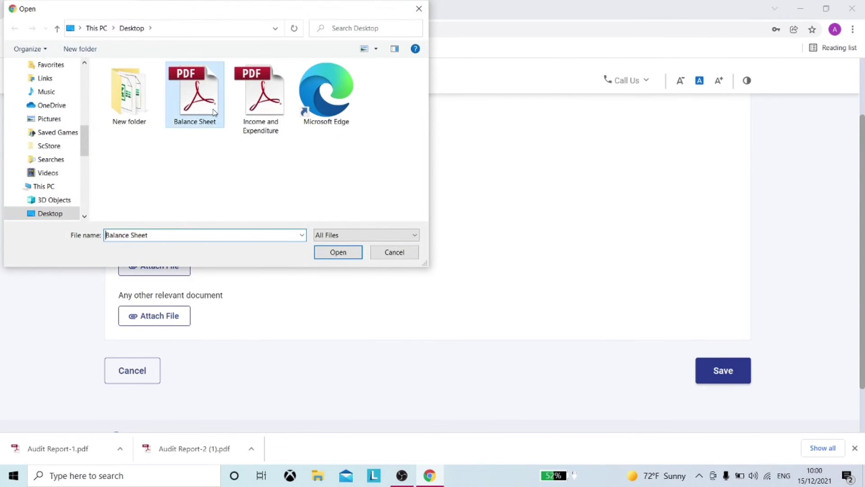
{"action": "left_click", "coordinate": [336, 254]}
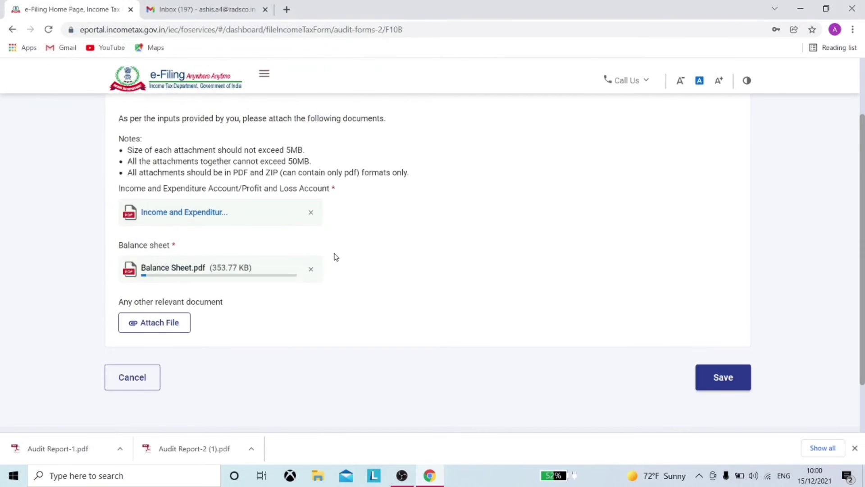
{"action": "left_click", "coordinate": [723, 377]}
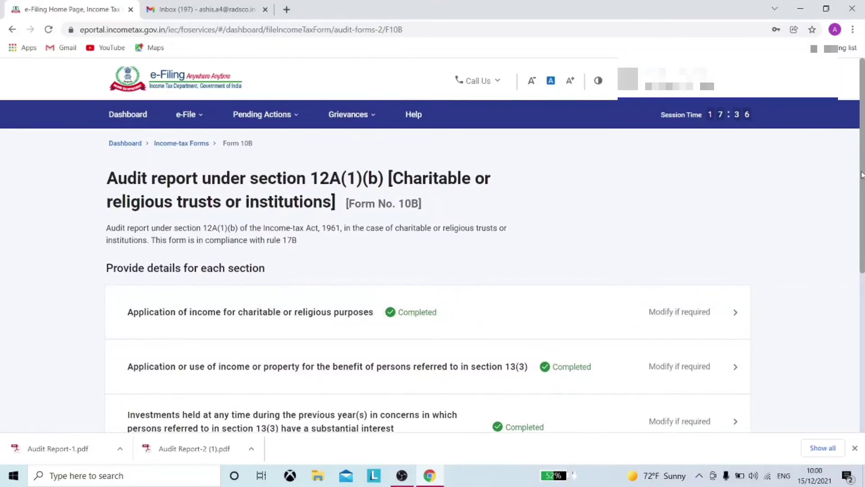
Preview the completed Form 10B and proceed to e-verification with the "I do not have UDIN" option selected
{"action": "scroll", "coordinate": [863, 180], "scroll_direction": "down", "scroll_amount": 2}
{"action": "left_click_drag", "start_coordinate": [863, 191], "coordinate": [863, 251]}
{"action": "left_click_drag", "start_coordinate": [864, 253], "coordinate": [864, 284]}
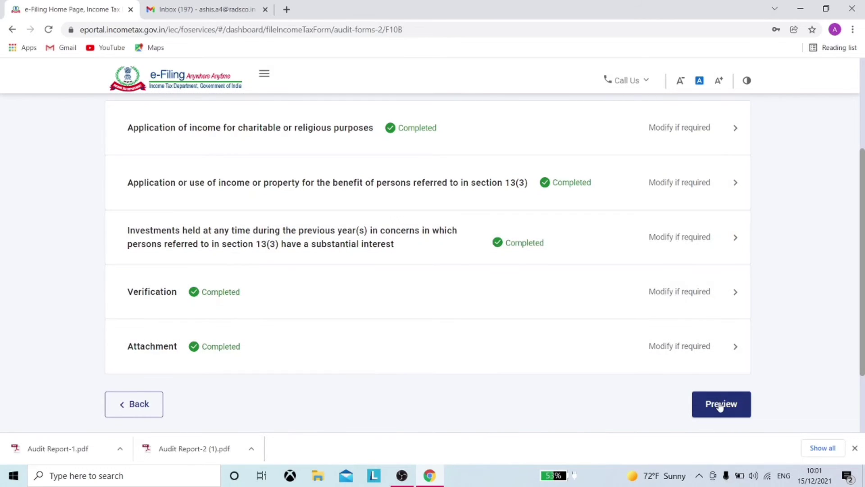
{"action": "left_click", "coordinate": [720, 405]}
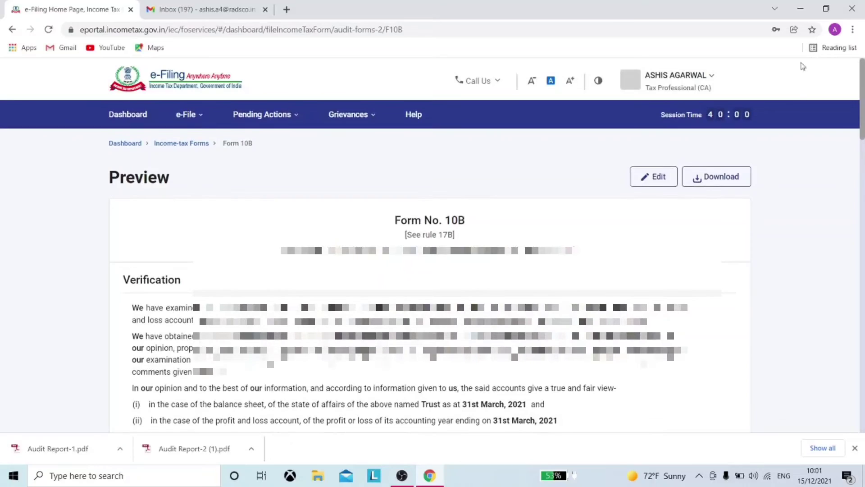
{"action": "left_click_drag", "start_coordinate": [863, 96], "coordinate": [863, 379]}
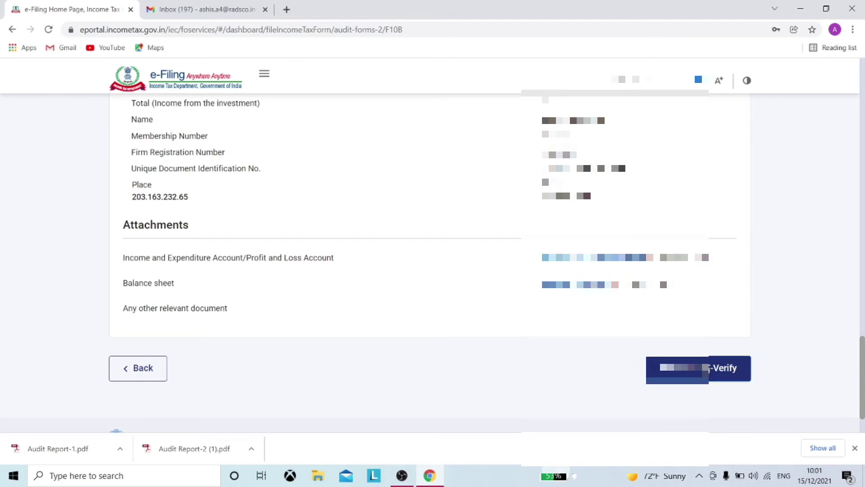
{"action": "left_click", "coordinate": [707, 368]}
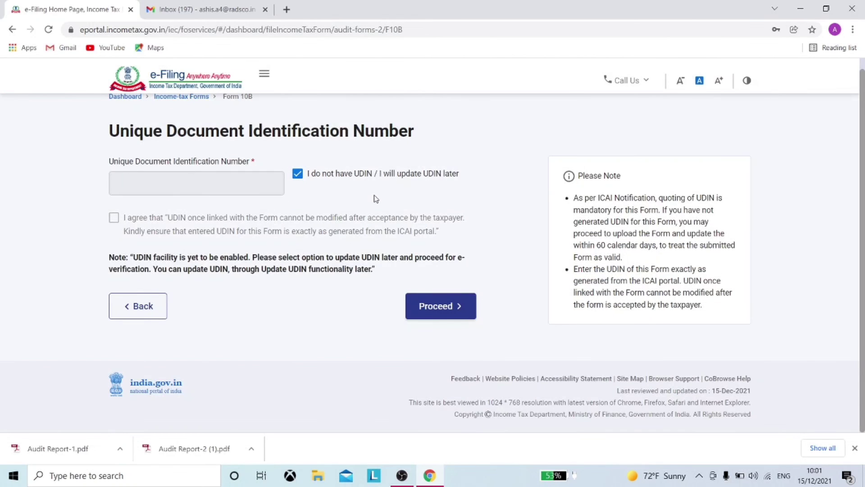
{"action": "left_click", "coordinate": [455, 307]}
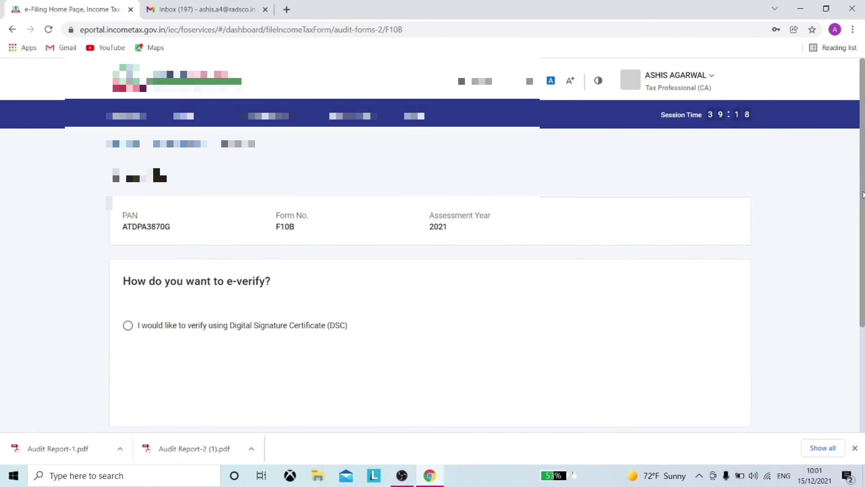
Choose verification by Digital Signature Certificate (DSC) and confirm that the emsigner utility is downloaded and installed
{"action": "left_click_drag", "start_coordinate": [864, 194], "coordinate": [864, 267]}
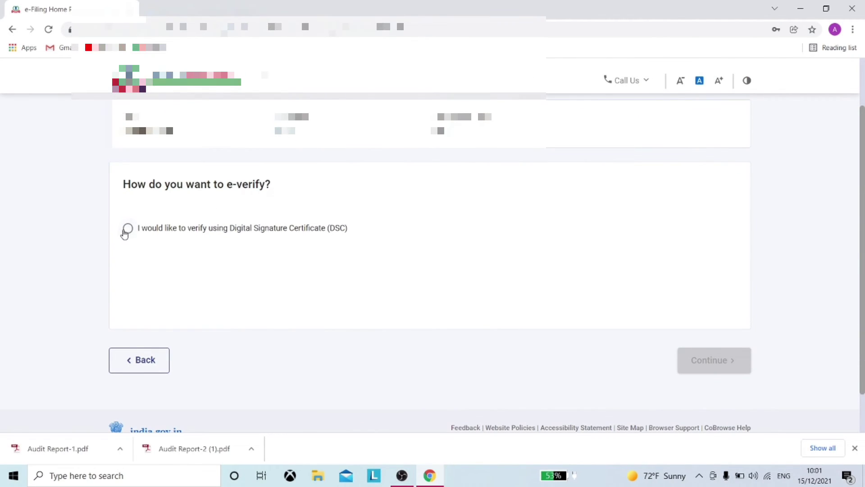
{"action": "left_click", "coordinate": [128, 230]}
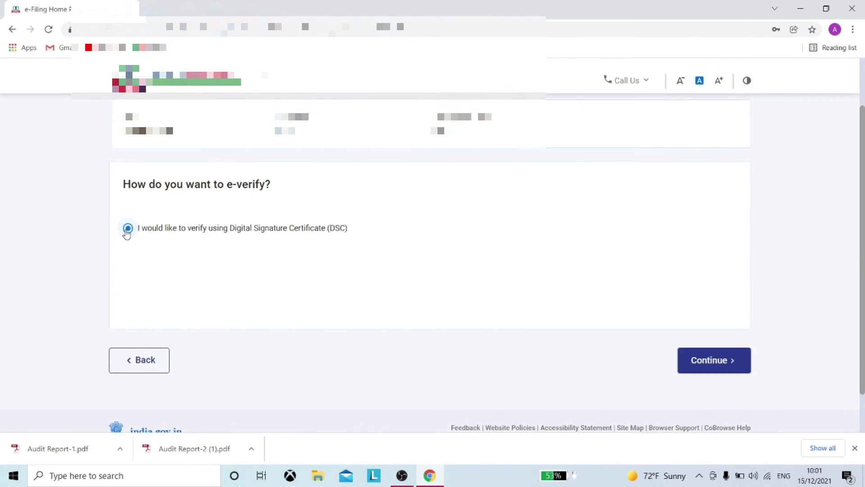
{"action": "left_click", "coordinate": [703, 361]}
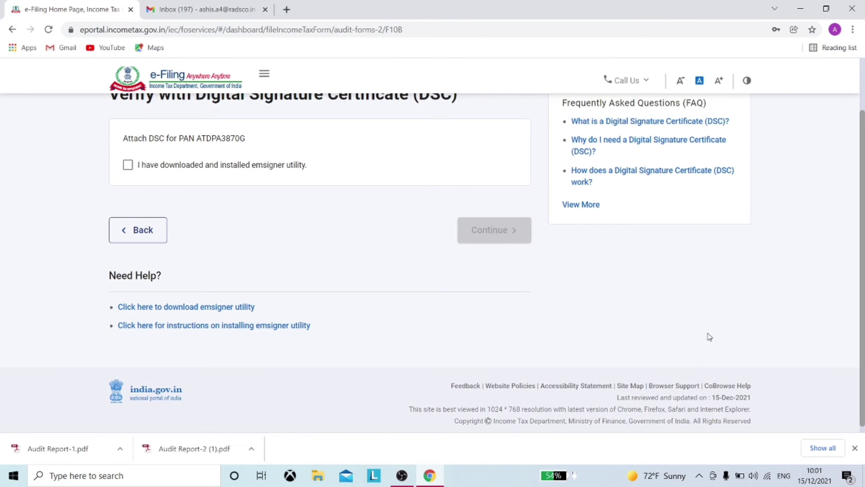
{"action": "left_click", "coordinate": [128, 165]}
{"action": "left_click", "coordinate": [501, 239]}
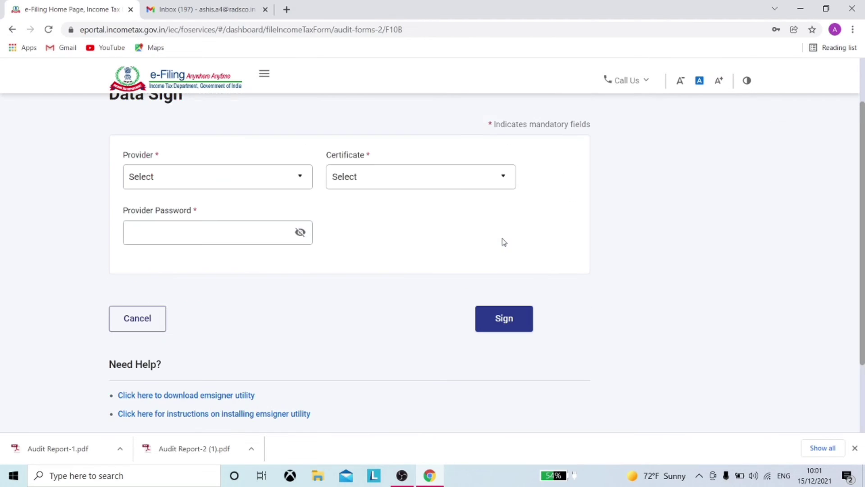
Sign with the ePass2003 provider, the eMudhra certificate and the provider password, and confirm the submission of Form 10B
{"action": "left_click", "coordinate": [168, 176]}
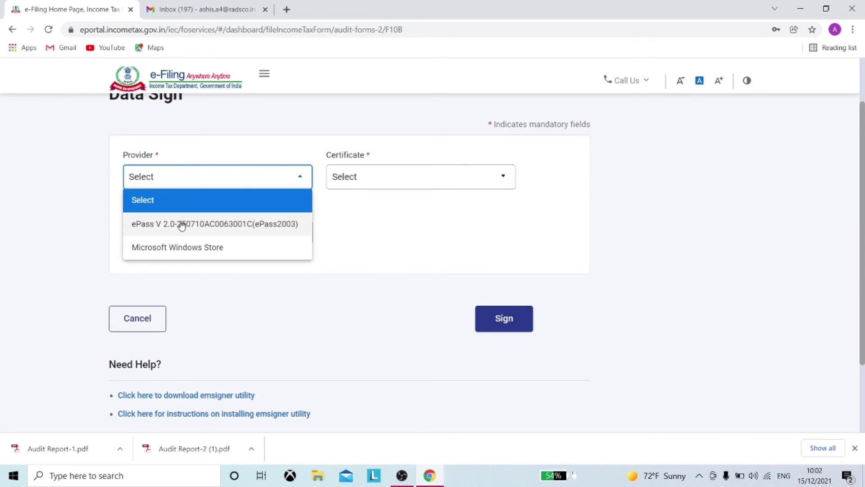
{"action": "left_click", "coordinate": [181, 224]}
{"action": "left_click", "coordinate": [410, 175]}
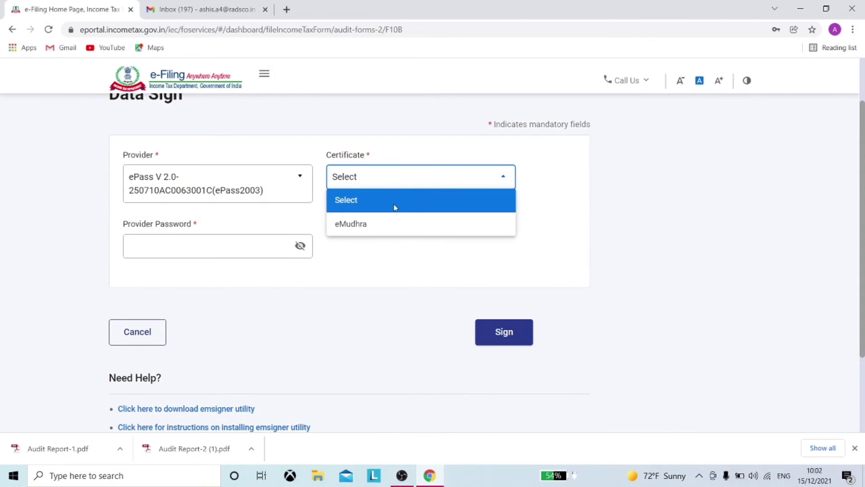
{"action": "left_click", "coordinate": [395, 221]}
{"action": "left_click", "coordinate": [145, 241]}
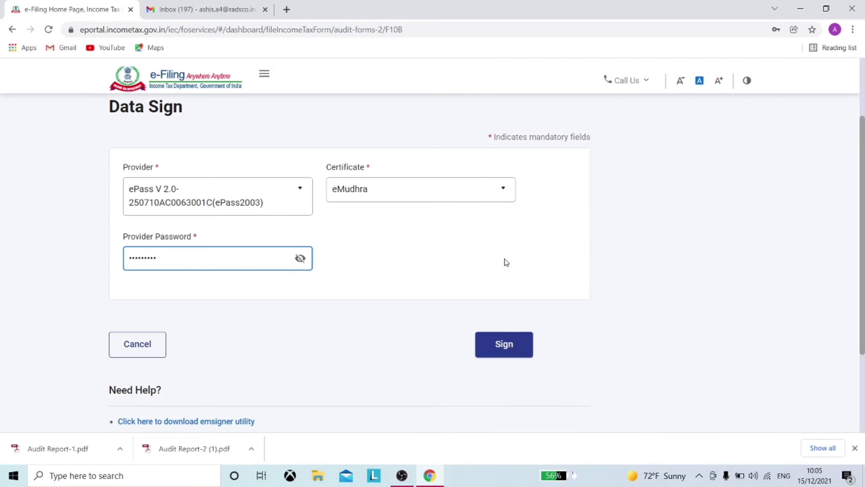
{"action": "left_click", "coordinate": [505, 348]}
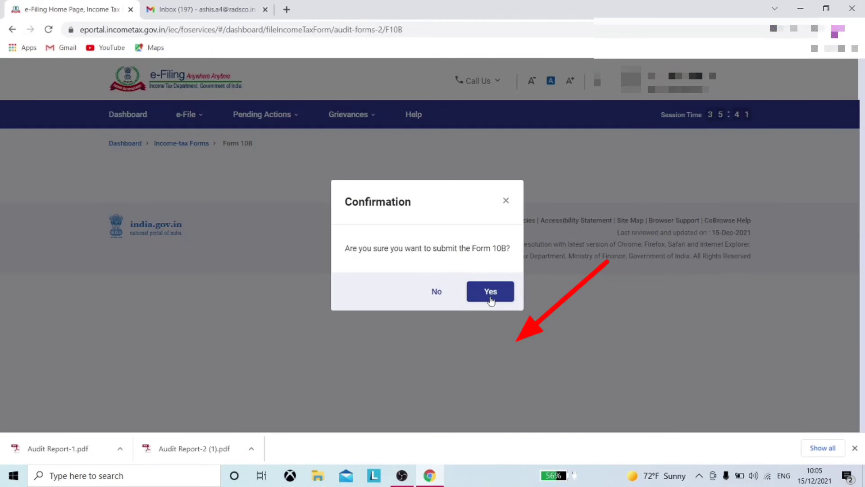
{"action": "left_click", "coordinate": [491, 293]}
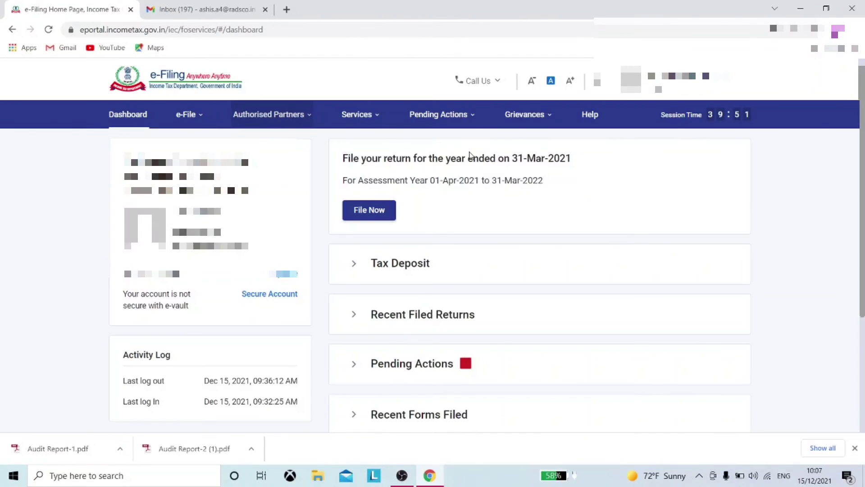
Open the Worklist of pending actions in the taxpayer's account
{"action": "left_click", "coordinate": [440, 114]}
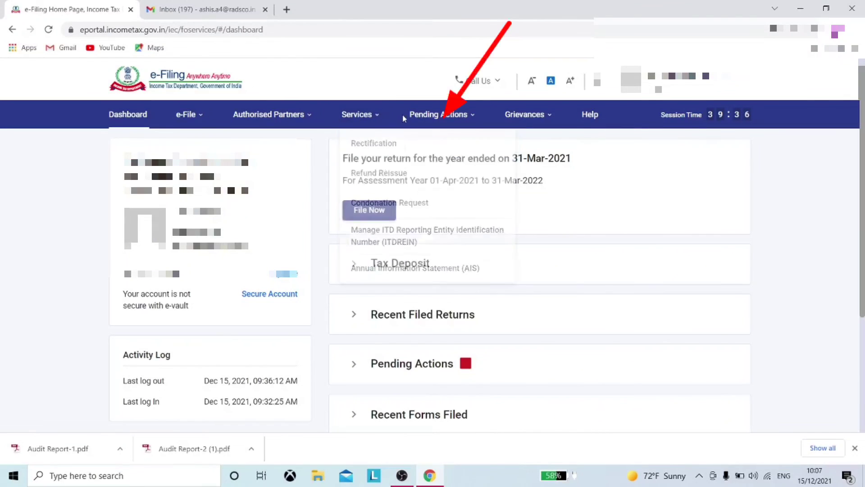
{"action": "mouse_move", "coordinate": [425, 122]}
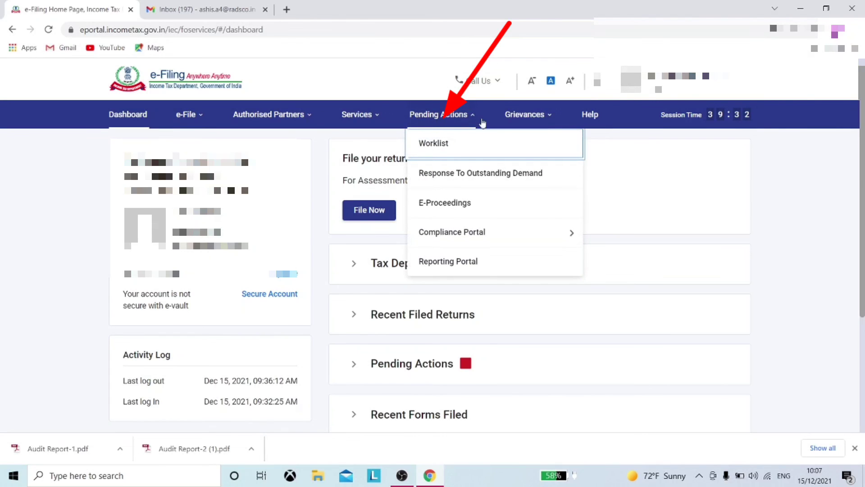
{"action": "left_click", "coordinate": [449, 144]}
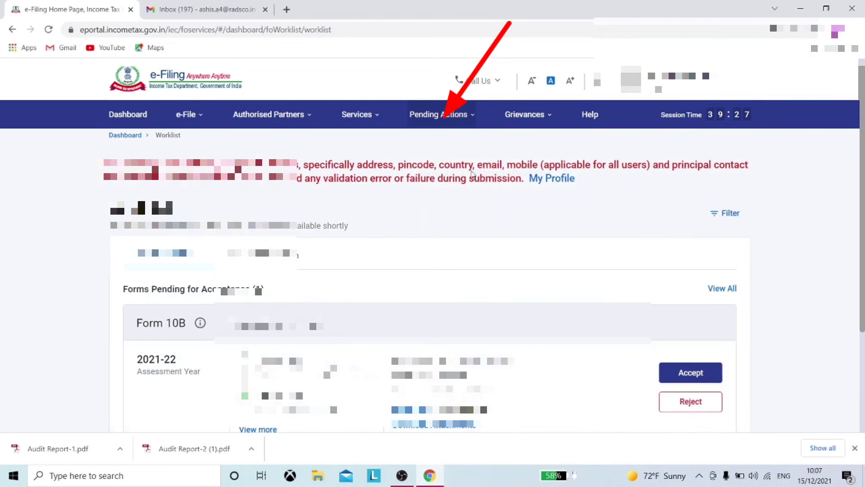
Check the Form 10B entry pending for acceptance for assessment year 2021-22 and accept it
{"action": "scroll", "coordinate": [863, 156], "scroll_direction": "down", "scroll_amount": 2}
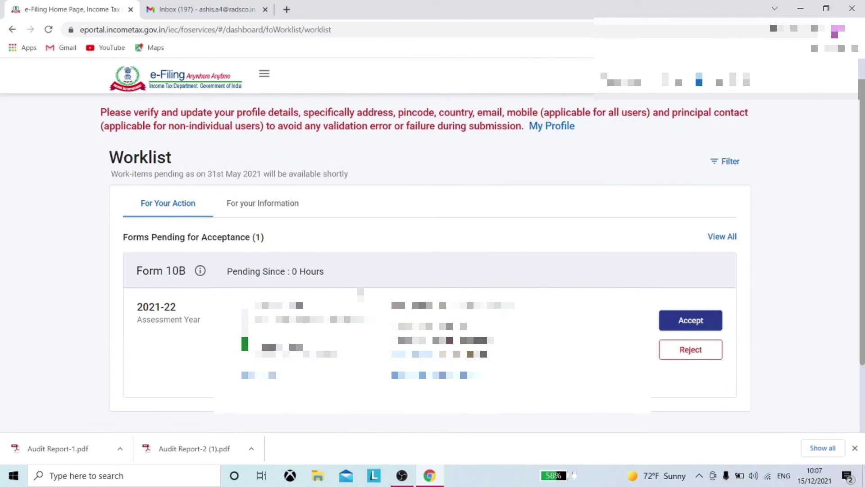
{"action": "left_click_drag", "start_coordinate": [432, 339], "coordinate": [477, 338]}
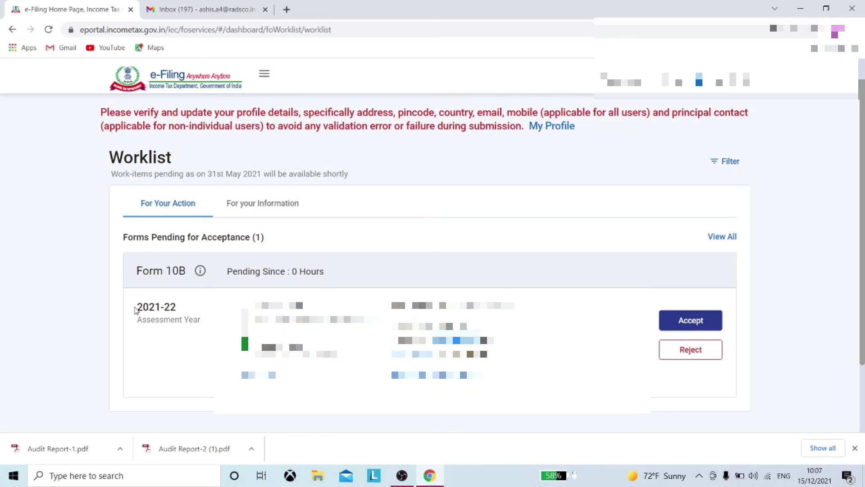
{"action": "left_click_drag", "start_coordinate": [138, 310], "coordinate": [172, 310]}
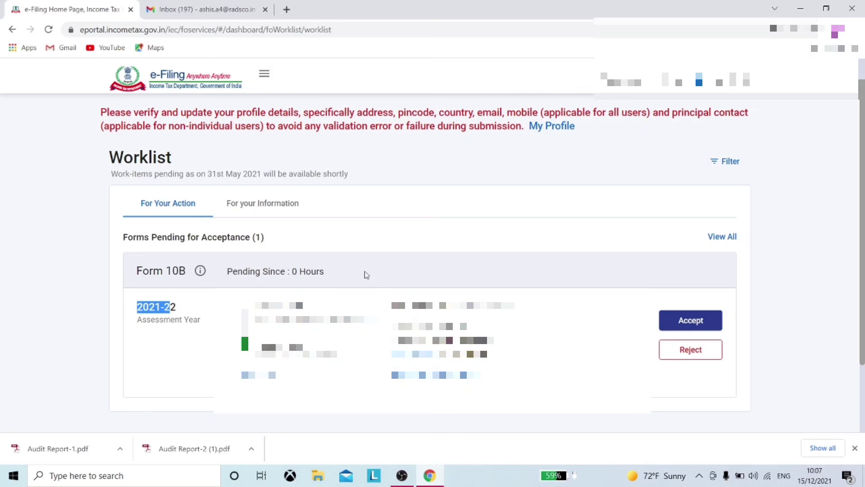
{"action": "left_click", "coordinate": [593, 319]}
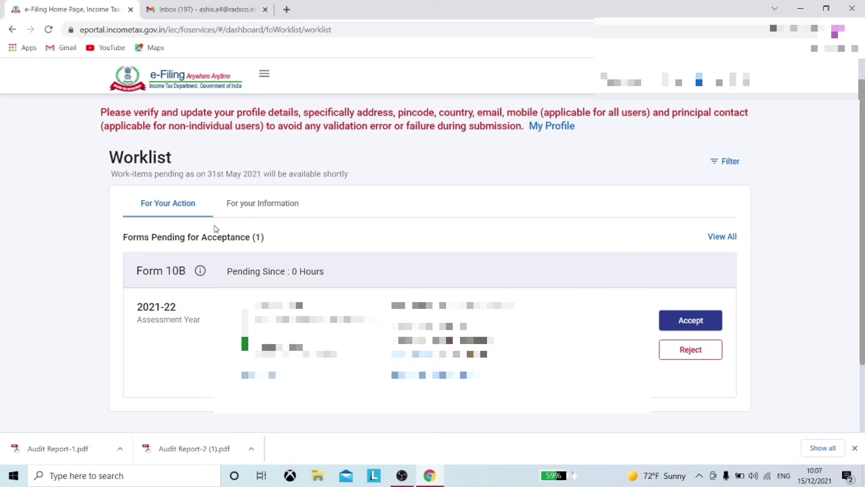
{"action": "left_click_drag", "start_coordinate": [152, 237], "coordinate": [304, 250]}
{"action": "left_click", "coordinate": [305, 250]}
{"action": "left_click", "coordinate": [691, 320]}
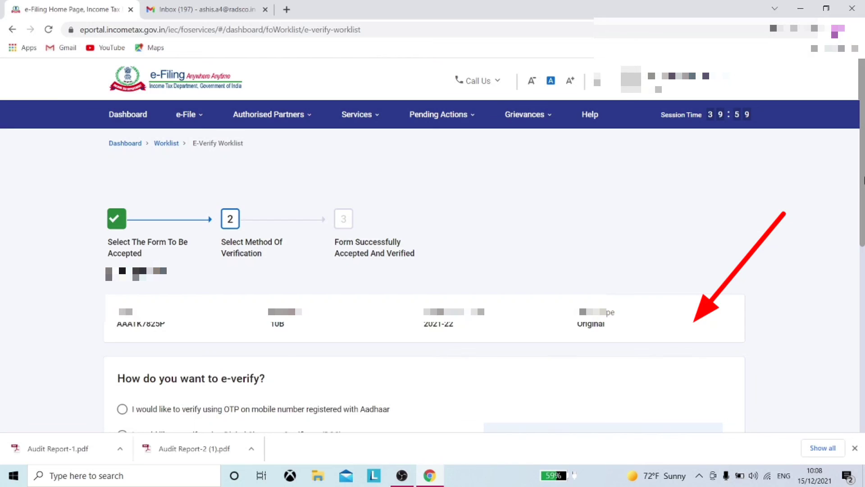
Look through the available e-verification methods for the accepted Form 10B
{"action": "scroll", "coordinate": [861, 225], "scroll_direction": "down", "scroll_amount": 4}
{"action": "scroll", "coordinate": [861, 262], "scroll_direction": "down", "scroll_amount": 2}
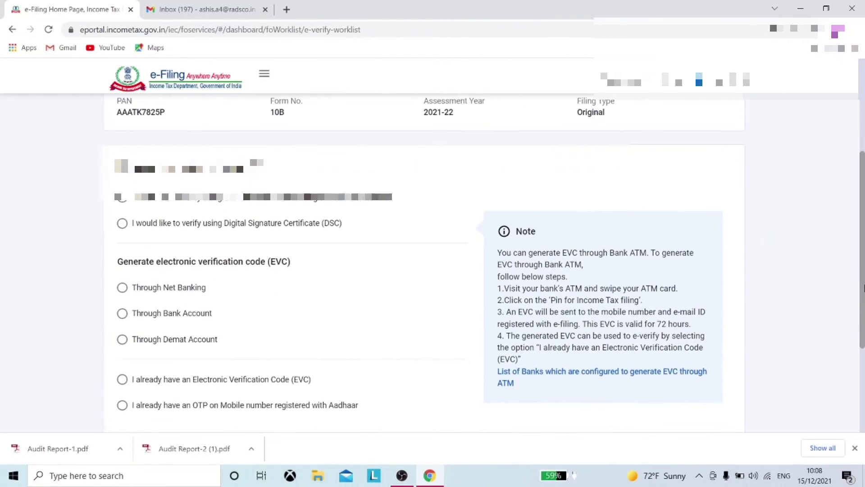